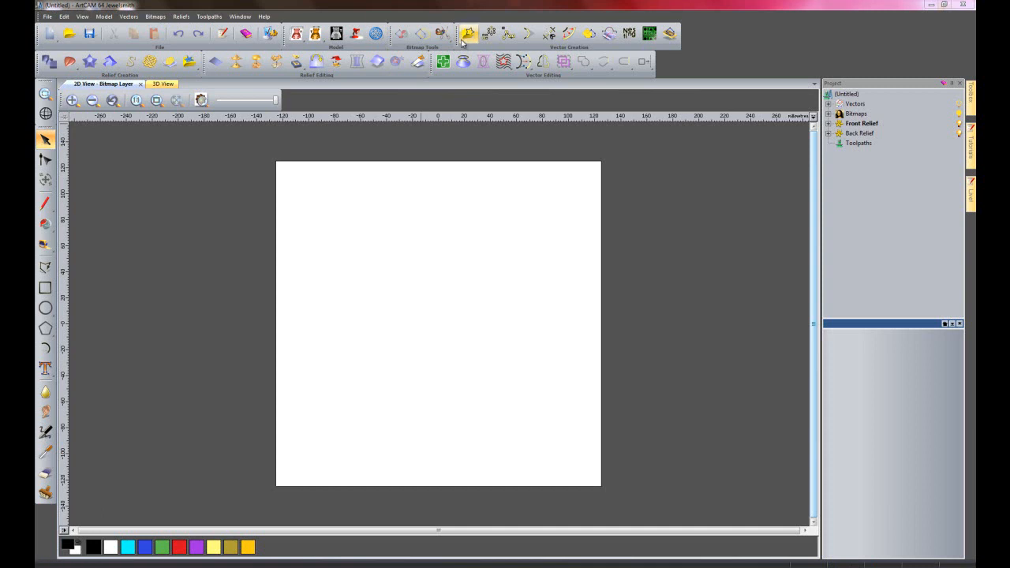
Undock the Vector Creation, Vector Editing, Relief Editing and Relief Creation toolbars so they float over the 2D view.
drag(455, 32, 459, 216)
drag(435, 62, 390, 249)
drag(206, 62, 228, 251)
drag(39, 62, 260, 152)
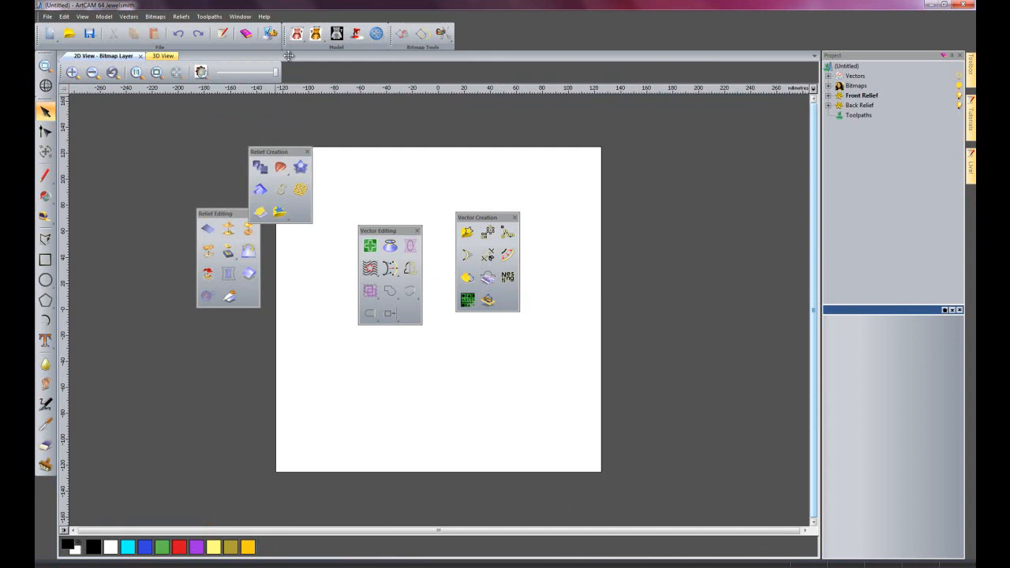
Undock the Model, Bitmap Tools, File, View Manipulation and Design Tools toolbars so they float over the 2D view.
drag(284, 33, 283, 132)
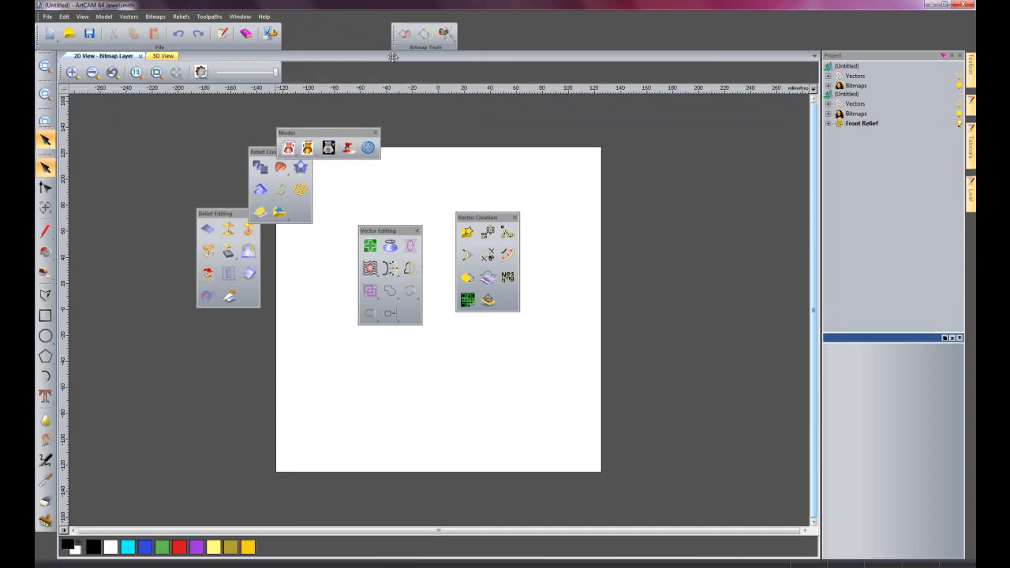
drag(390, 38, 396, 125)
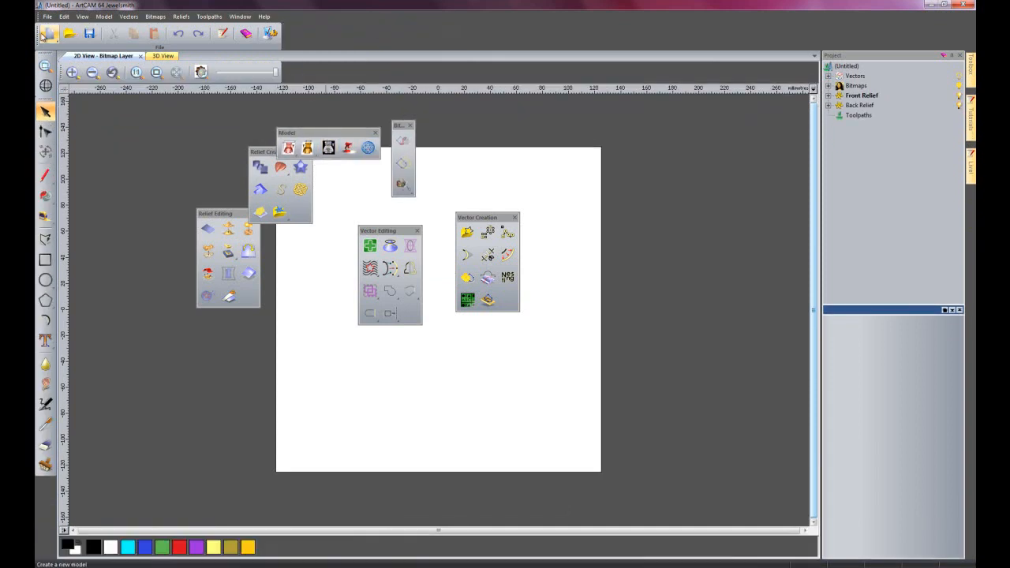
drag(38, 33, 101, 166)
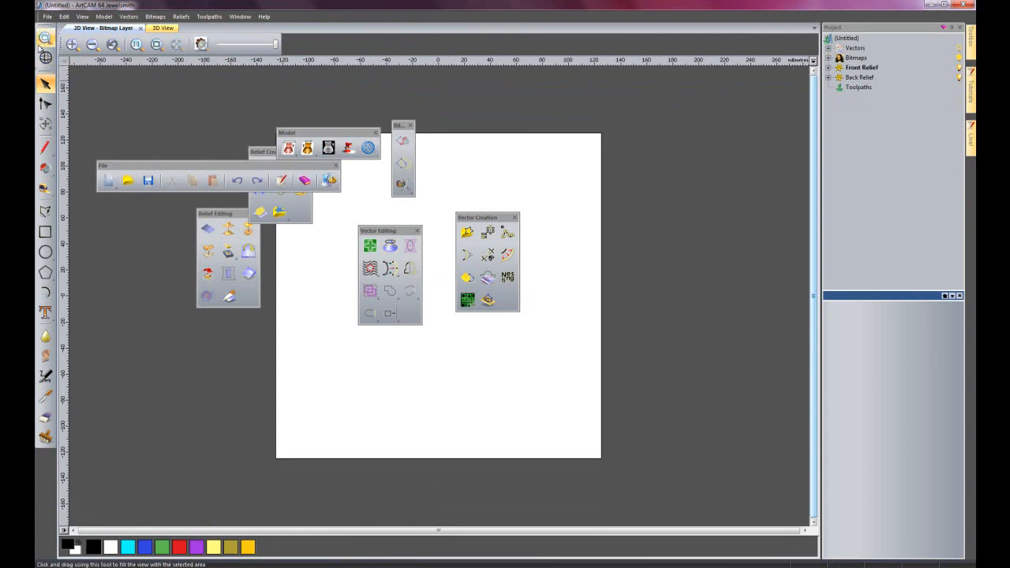
drag(38, 24, 226, 163)
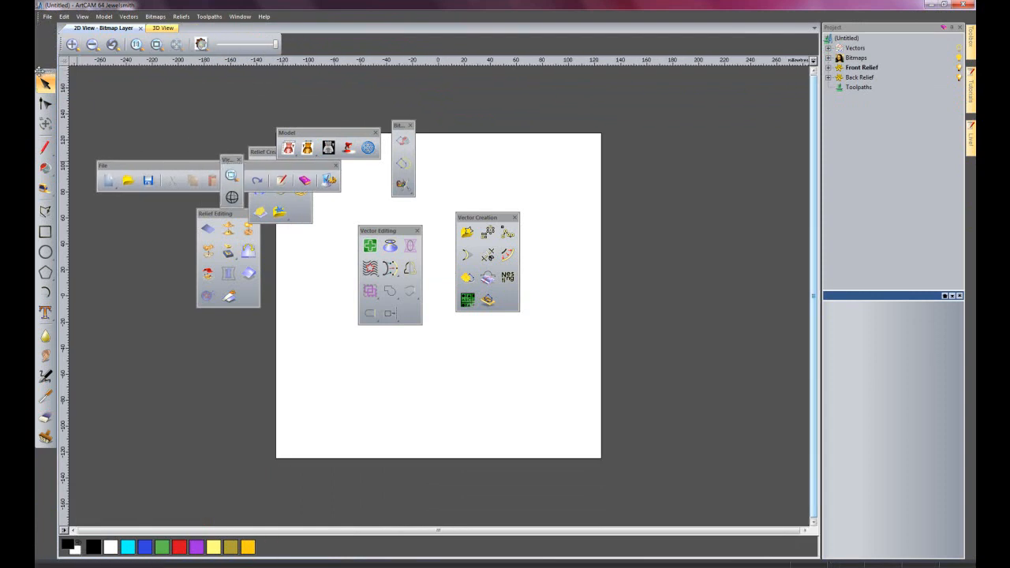
drag(90, 102, 538, 221)
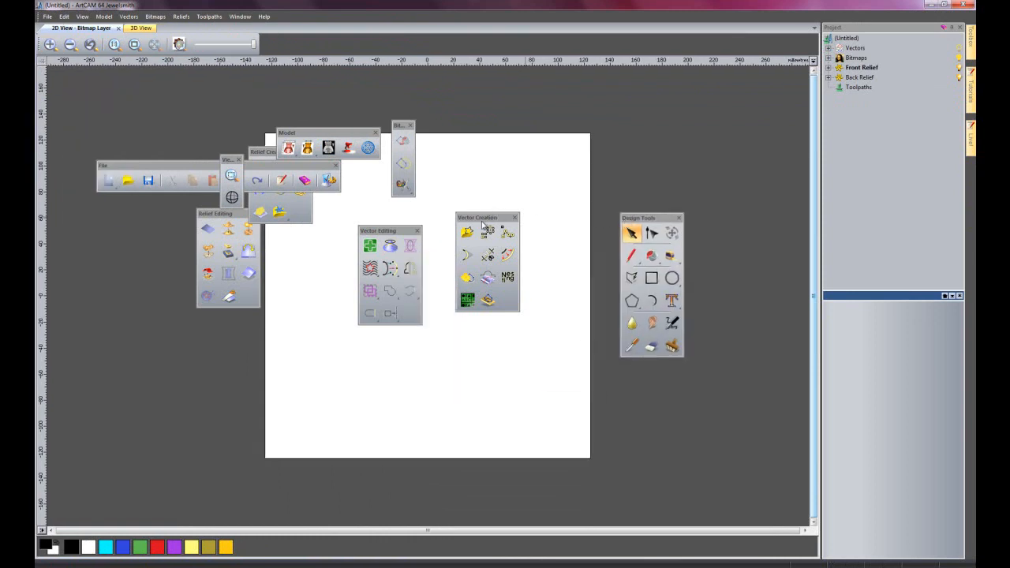
Place Vector Creation and Vector Editing side by side in the 2D view's lower-left corner and Relief Editing in its upper-left corner.
drag(472, 219, 77, 426)
drag(375, 230, 135, 425)
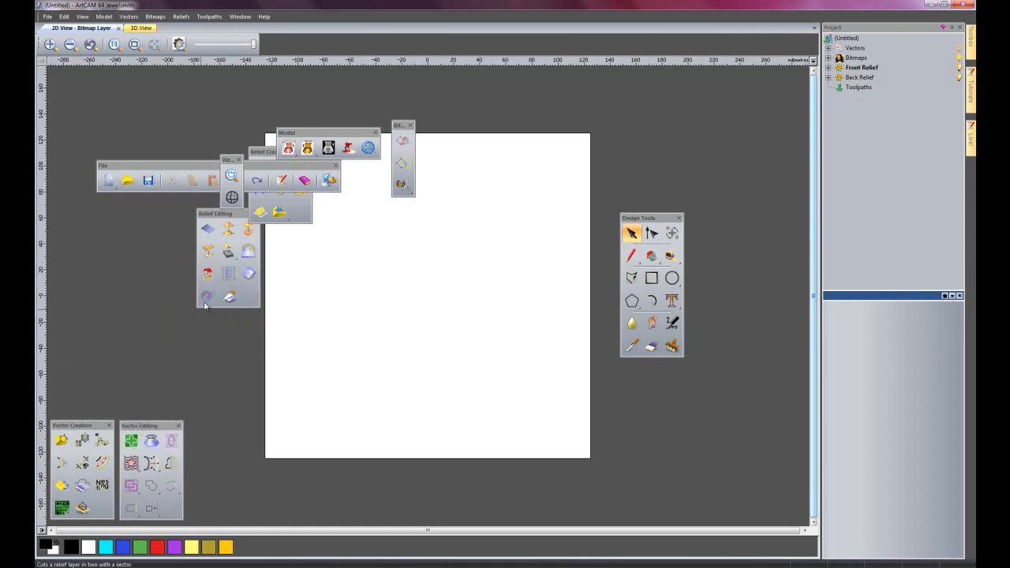
drag(210, 214, 64, 74)
Arrange the File toolbar as a single column in the 2D view's upper-right corner, with Design Tools in two columns beside it.
drag(182, 163, 583, 90)
drag(742, 118, 749, 373)
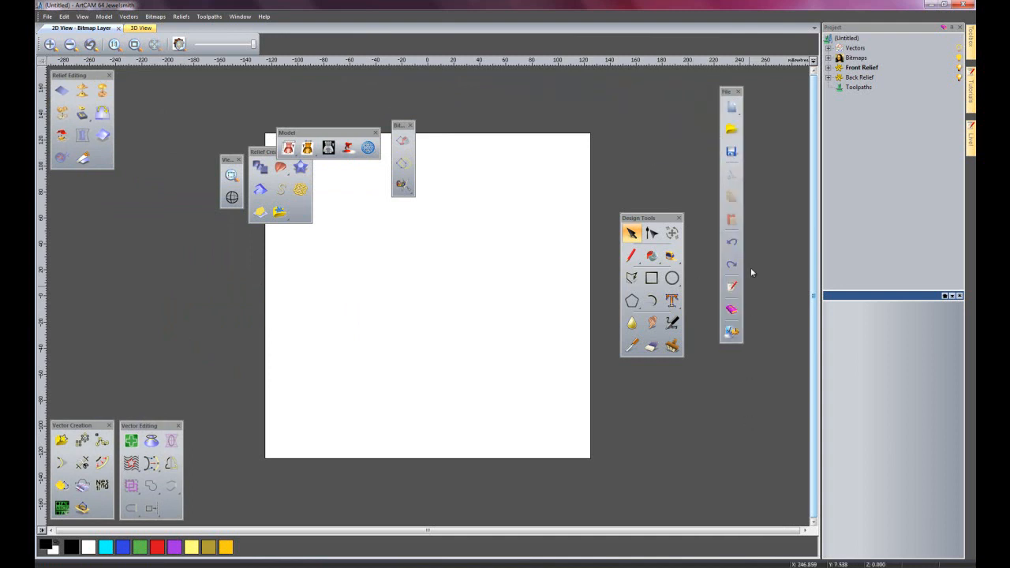
drag(733, 94, 789, 75)
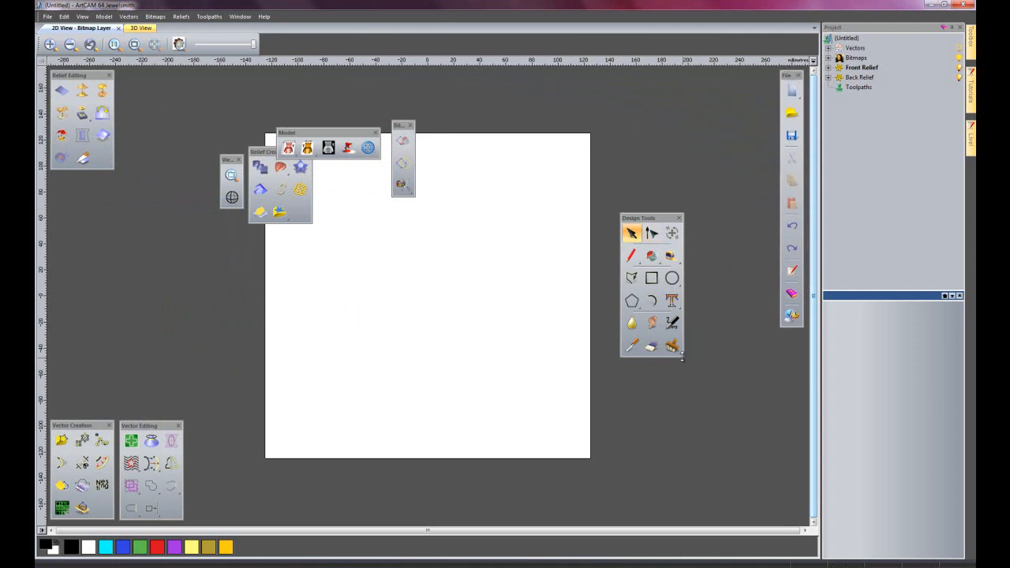
drag(673, 445, 679, 502)
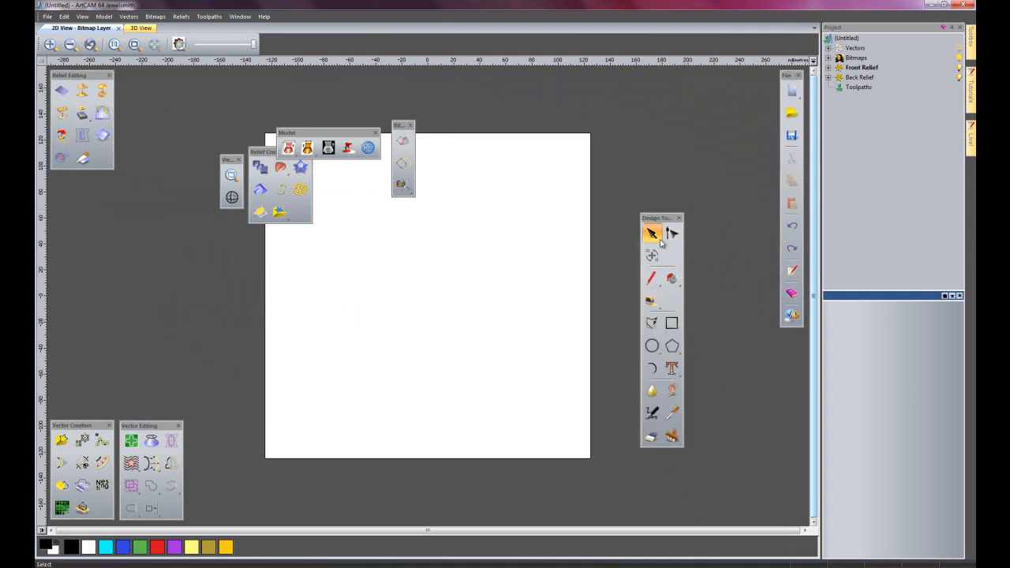
drag(659, 217, 750, 75)
Place Bitmap Tools beneath the File toolbar and reshape Model into two columns beneath Design Tools.
drag(402, 126, 789, 336)
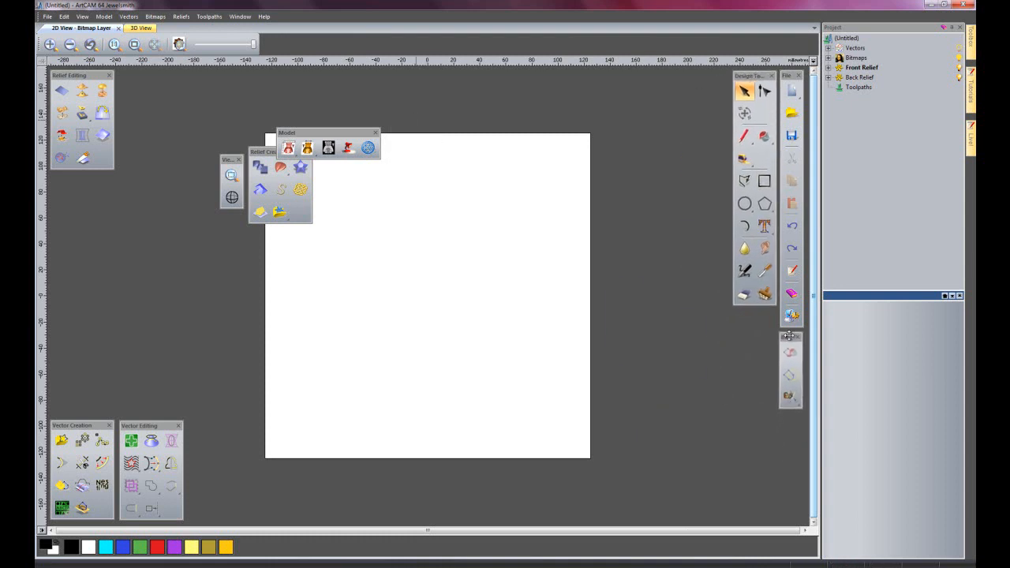
drag(376, 158, 377, 248)
drag(371, 131, 739, 314)
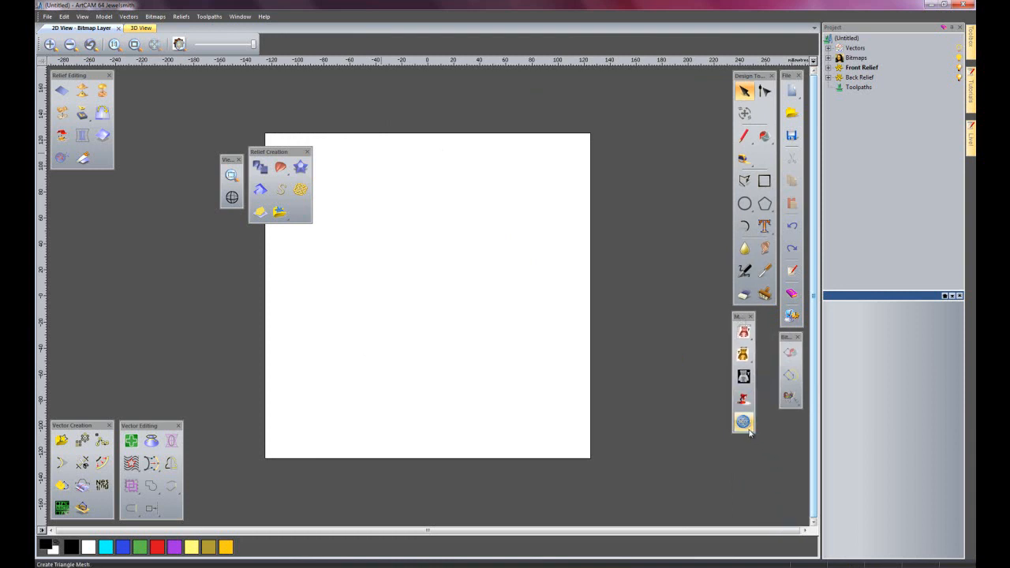
drag(749, 432, 753, 422)
drag(729, 322, 749, 315)
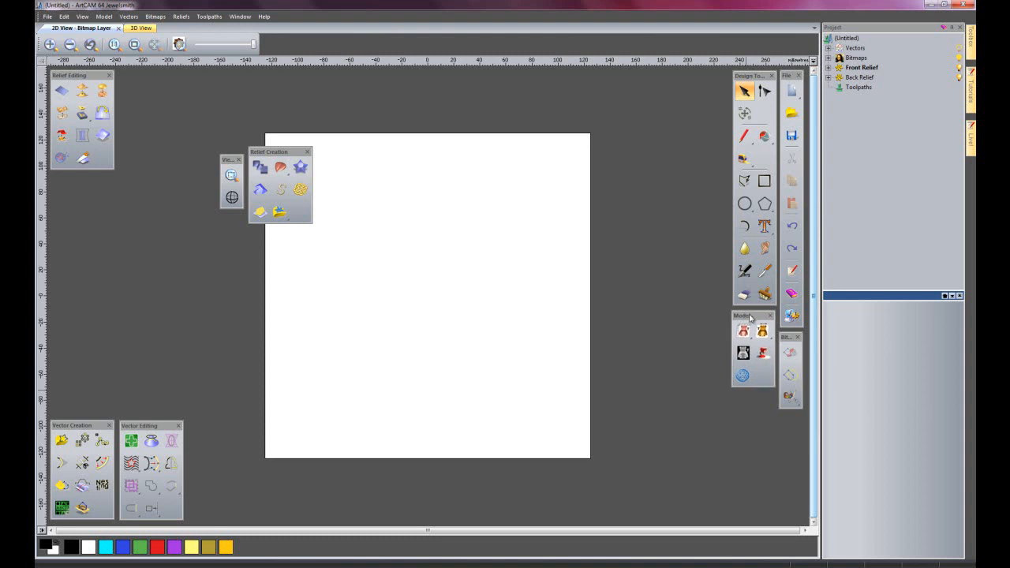
Move Relief Creation beside Relief Editing and place View Manipulation beneath Bitmap Tools.
drag(281, 153, 148, 78)
drag(233, 158, 793, 419)
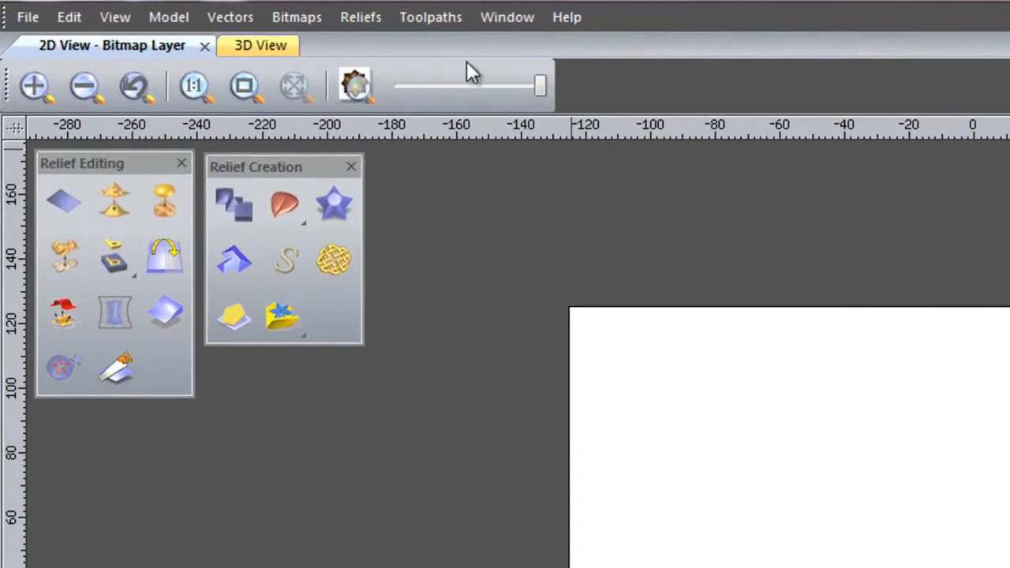
Save the current toolbar layout to the Desktop as layout1.
click(489, 17)
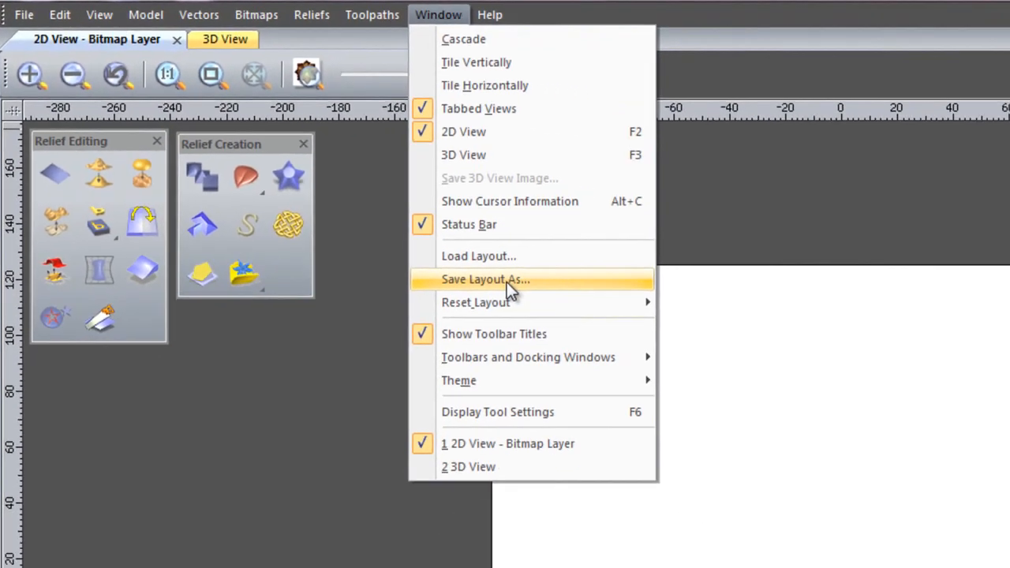
click(578, 324)
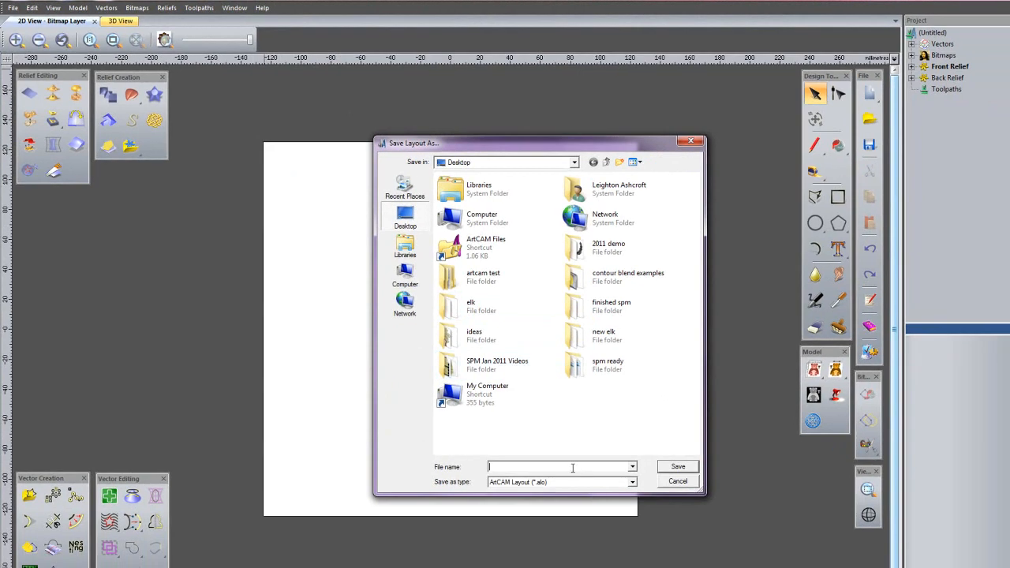
text(layout1)
key(Return)
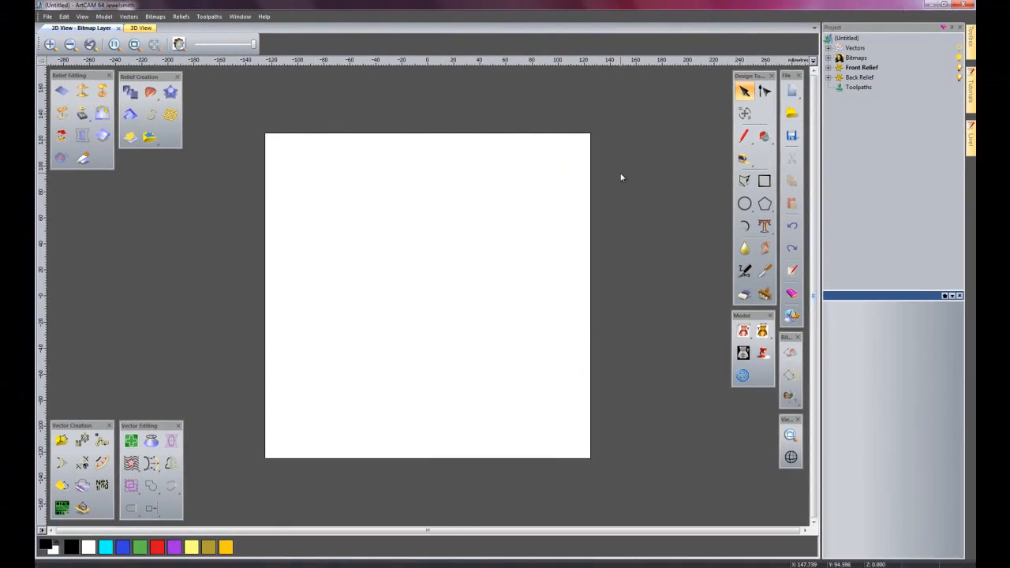
Dock the Project panel on the opposite side and place Relief Creation as a single row along the 2D view's lower edge.
drag(848, 32, 47, 292)
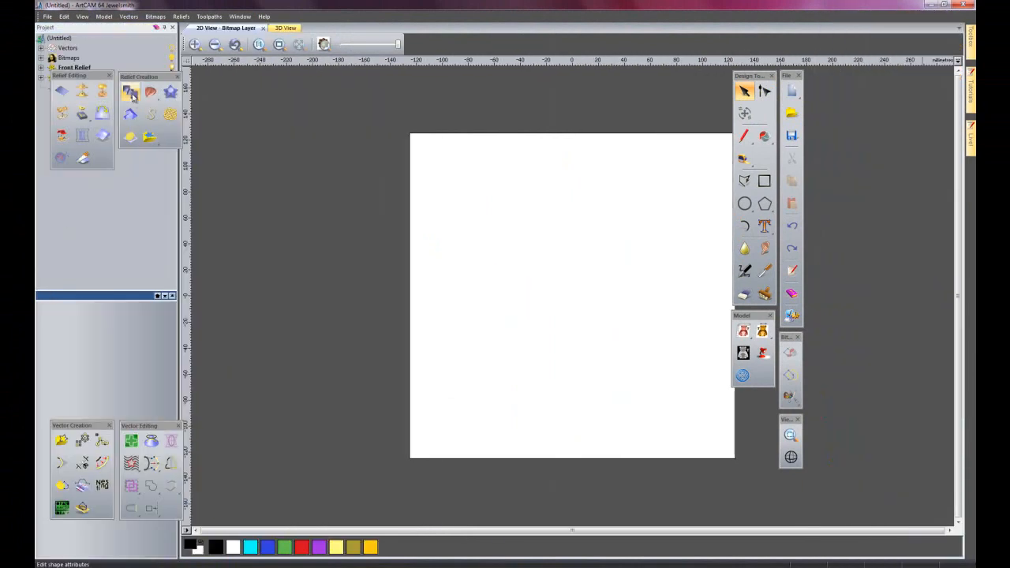
drag(139, 77, 907, 452)
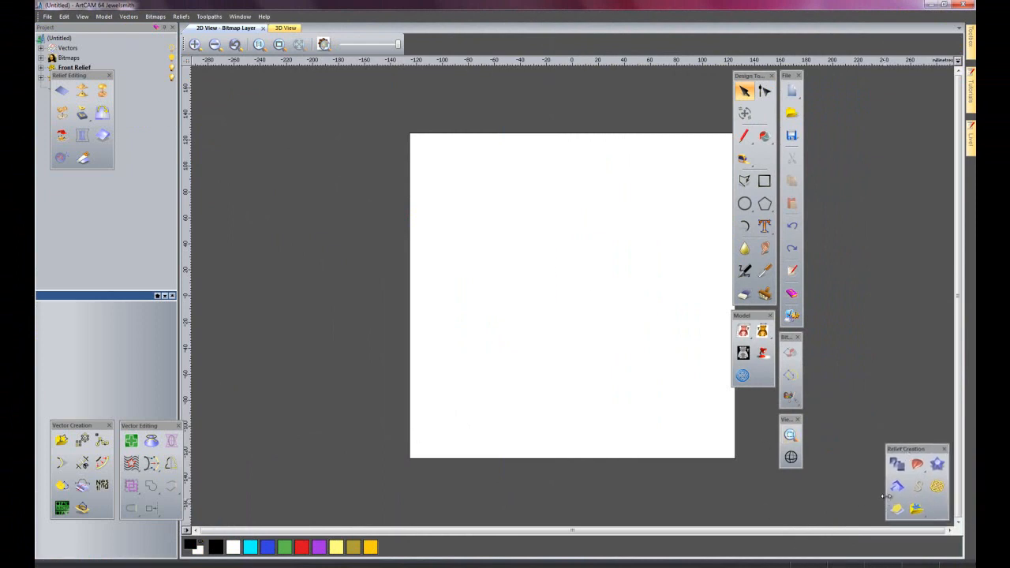
drag(864, 498, 786, 464)
drag(879, 449, 294, 495)
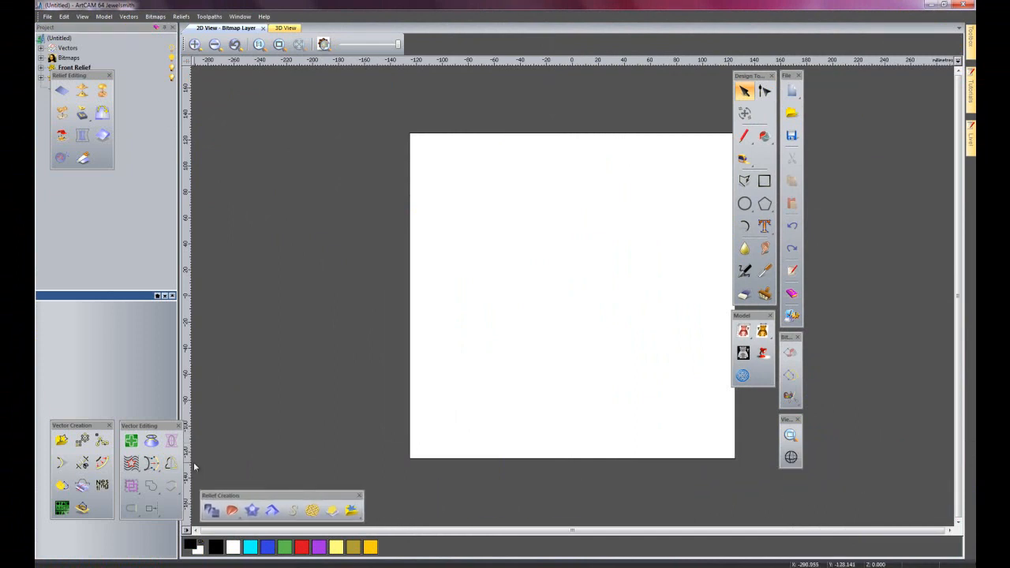
Reshape Vector Editing, Vector Creation and Relief Editing into single rows, placing Relief Editing beside Relief Creation.
drag(182, 475, 489, 456)
drag(260, 424, 340, 393)
drag(113, 474, 481, 464)
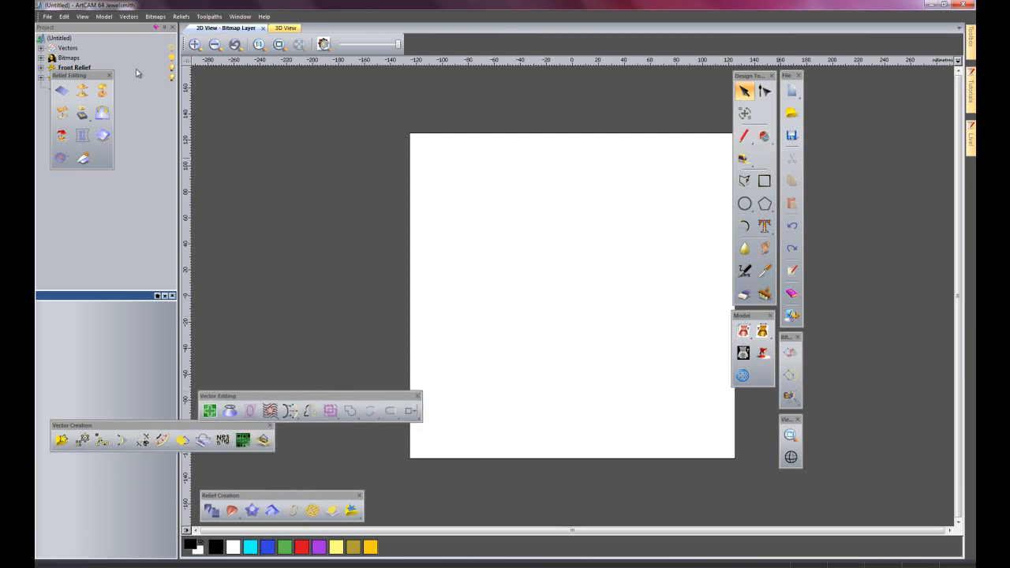
drag(114, 103, 340, 94)
drag(207, 76, 525, 497)
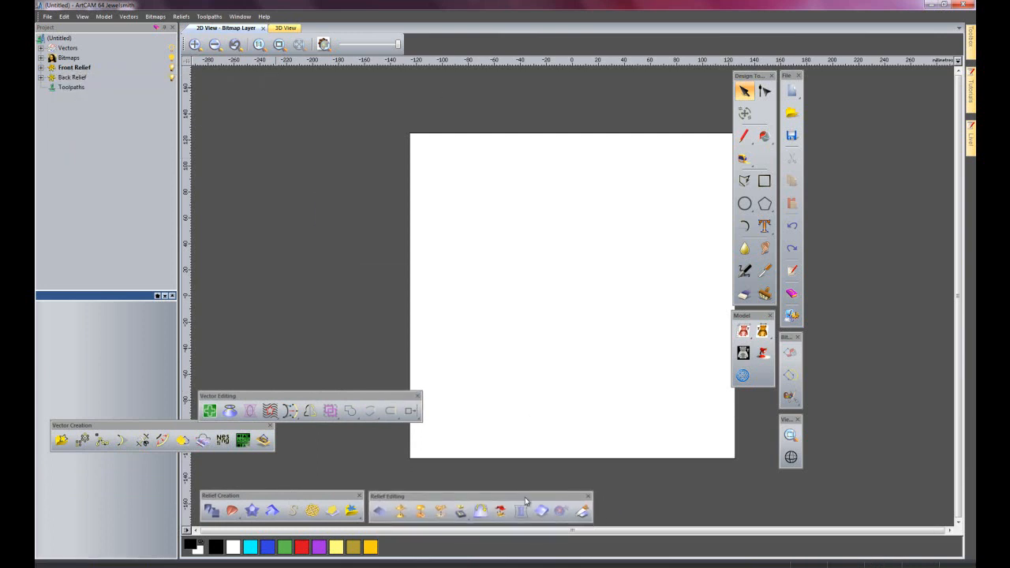
Place Vector Editing beside Relief Editing and fit Vector Creation as two rows in the 2D view's lower-right corner.
drag(311, 395, 716, 495)
drag(172, 425, 791, 442)
drag(894, 466, 793, 465)
drag(693, 443, 848, 473)
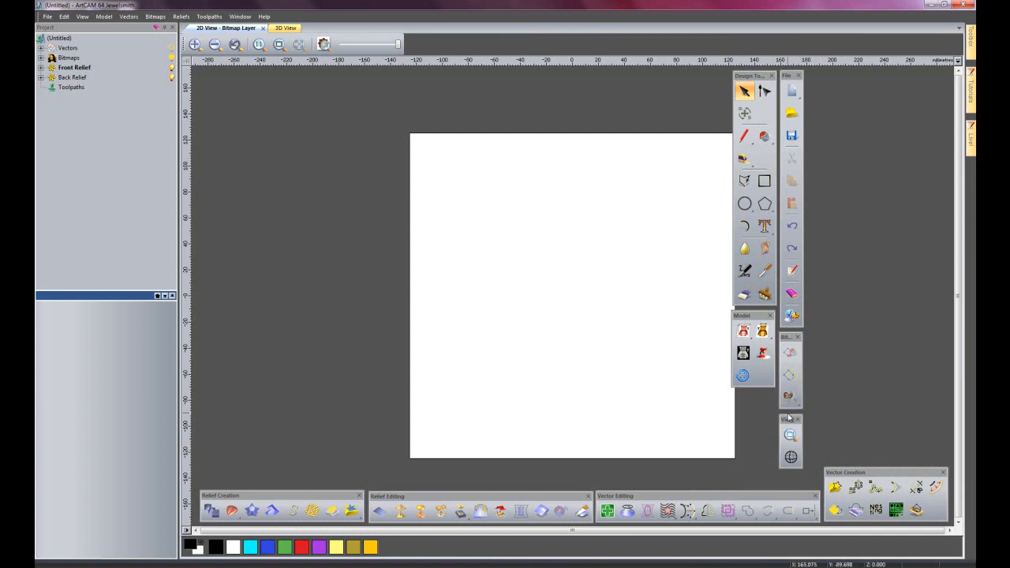
Move View Manipulation above Vector Creation and reshape the File toolbar into a compact four-row block in the 2D view's upper-right corner.
drag(789, 419, 933, 411)
drag(787, 76, 891, 118)
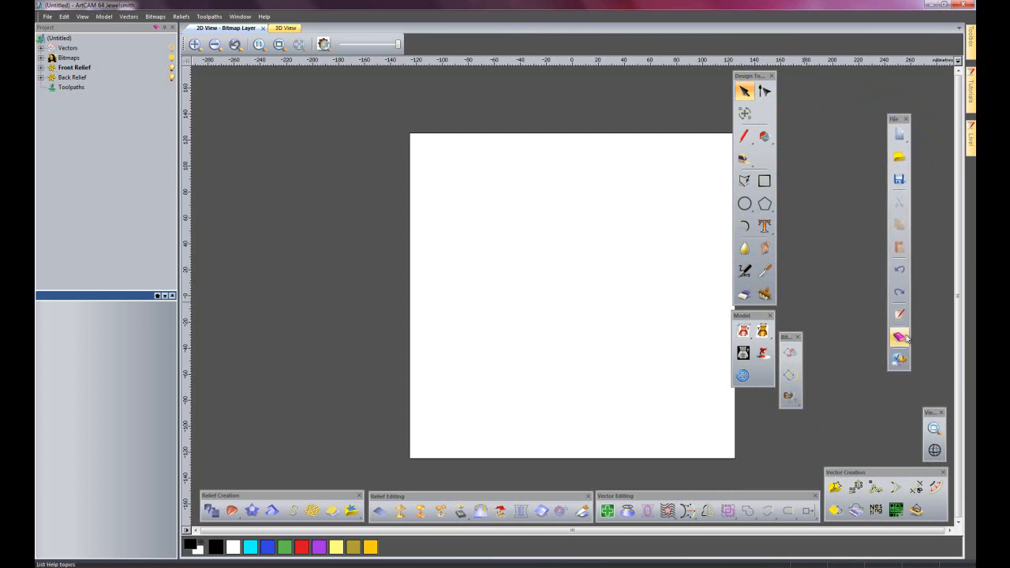
drag(908, 373, 909, 228)
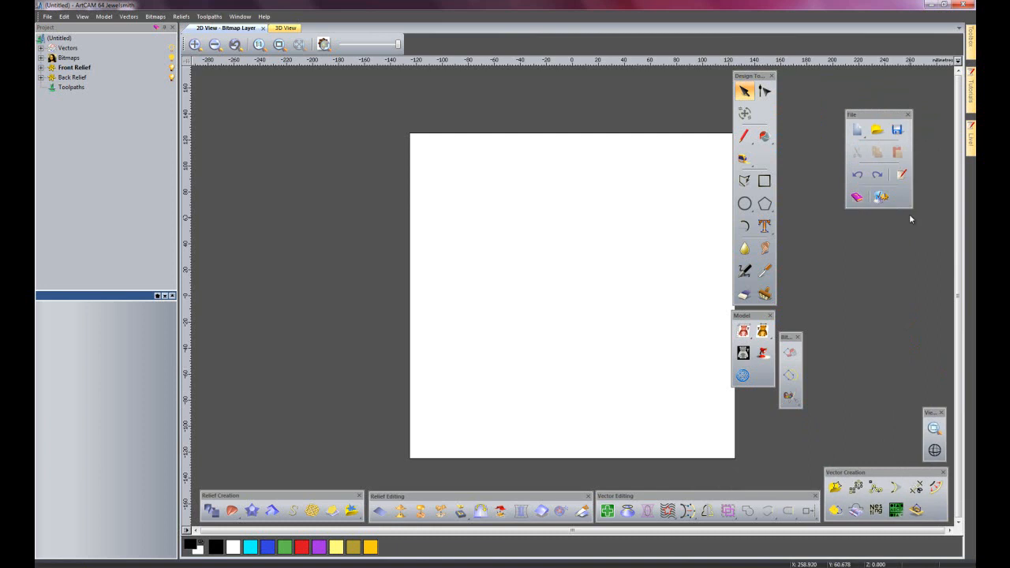
drag(876, 126, 911, 87)
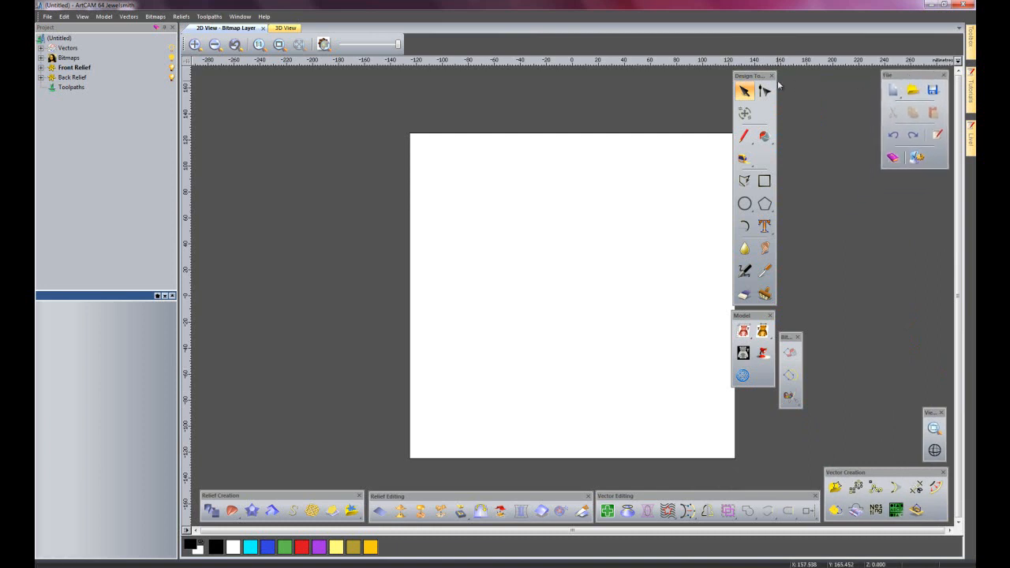
Place Design Tools beneath the File toolbar and align View Manipulation with its outer edge.
drag(761, 82, 931, 178)
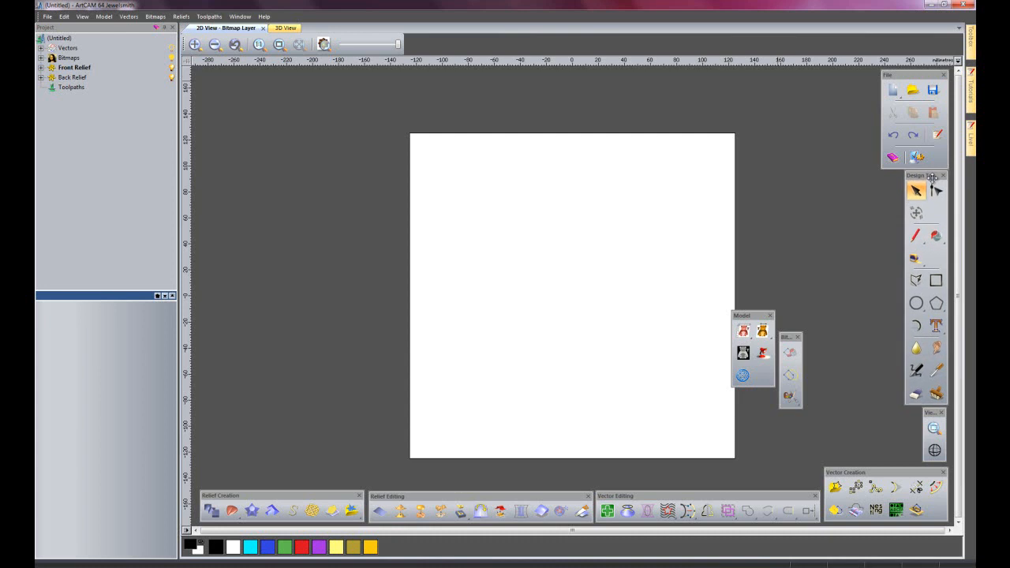
drag(931, 411, 934, 411)
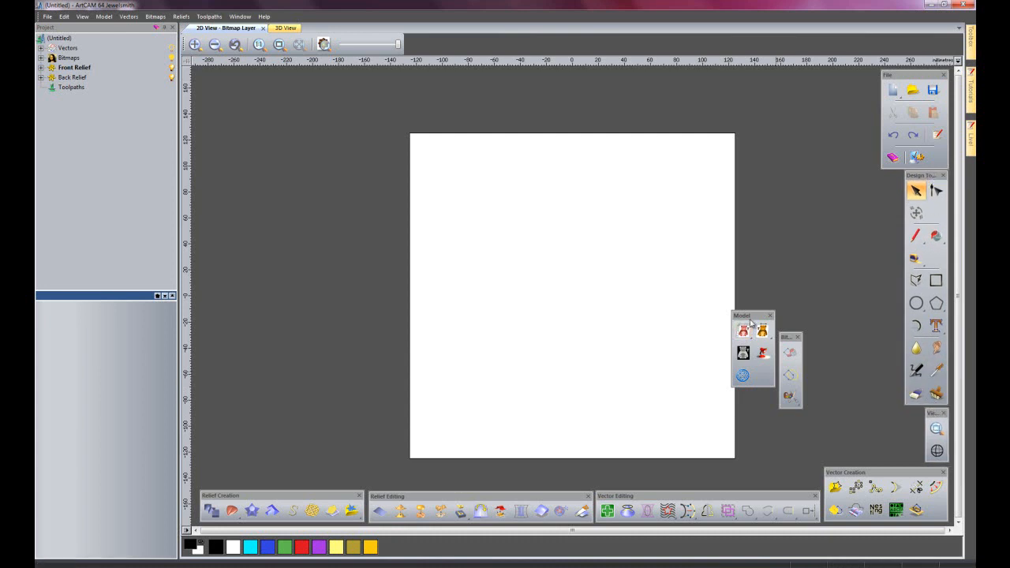
Reshape Model into two rows beside View Manipulation and move Bitmap Tools next to Design Tools.
drag(748, 316, 857, 369)
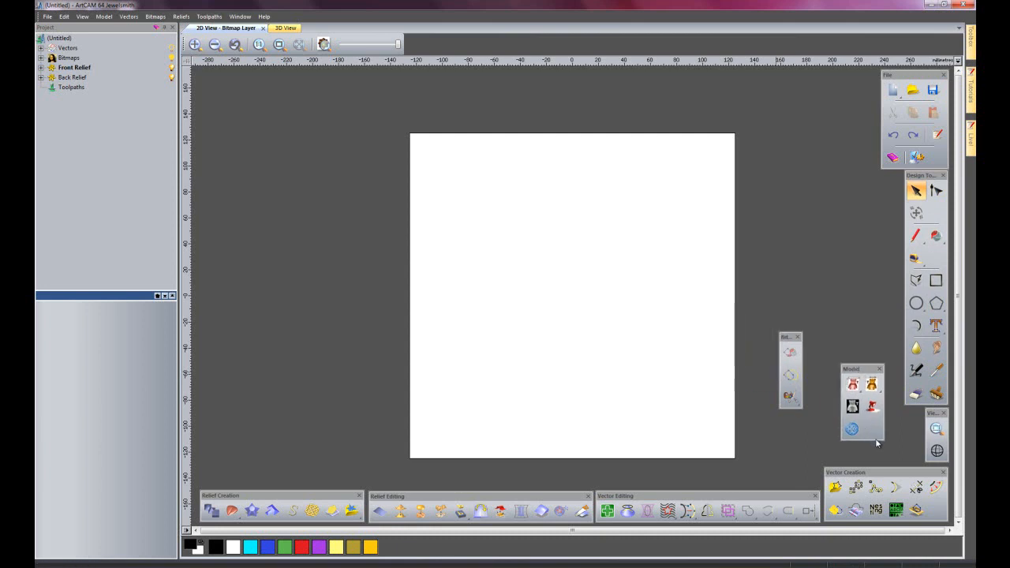
drag(875, 439, 877, 430)
drag(847, 367, 887, 419)
drag(782, 338, 887, 177)
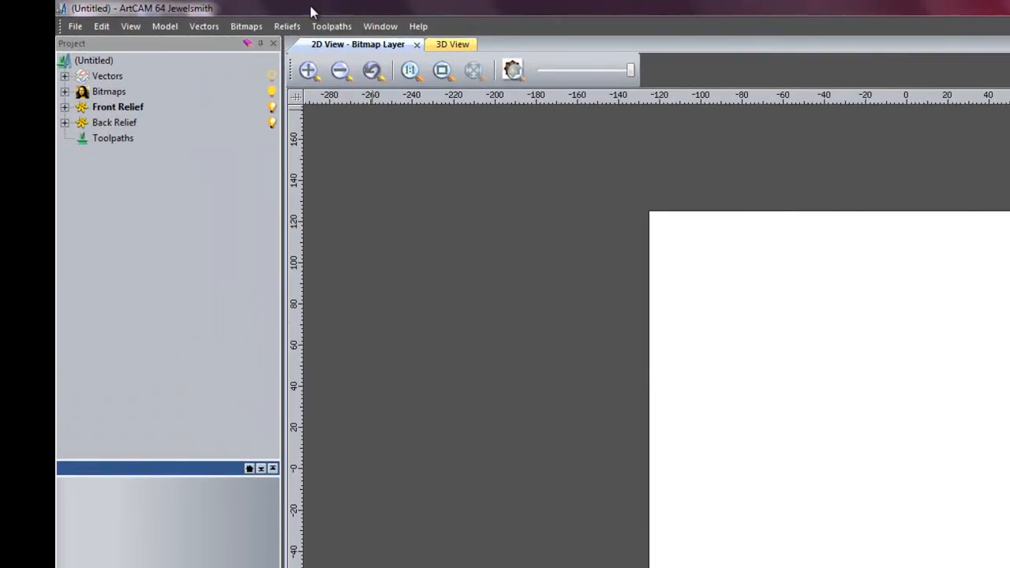
Save the rearranged toolbar layout to the Desktop as layout2.
click(380, 30)
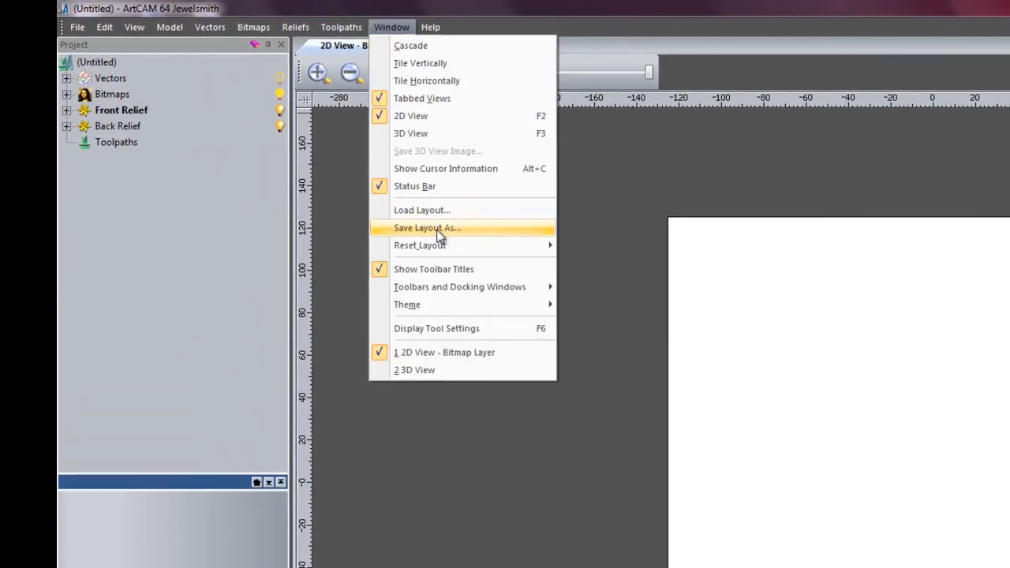
click(442, 230)
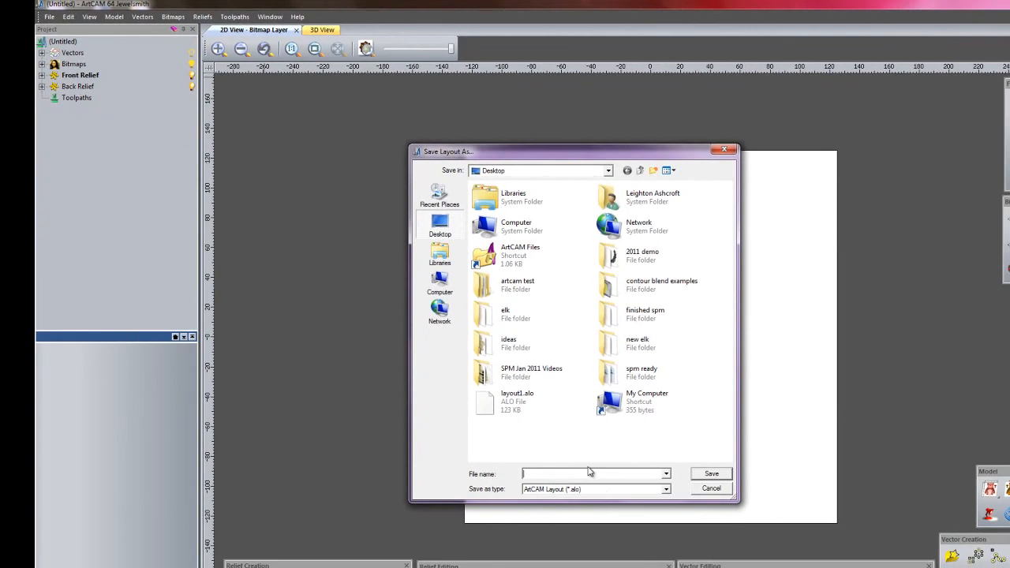
text(layout2)
click(710, 473)
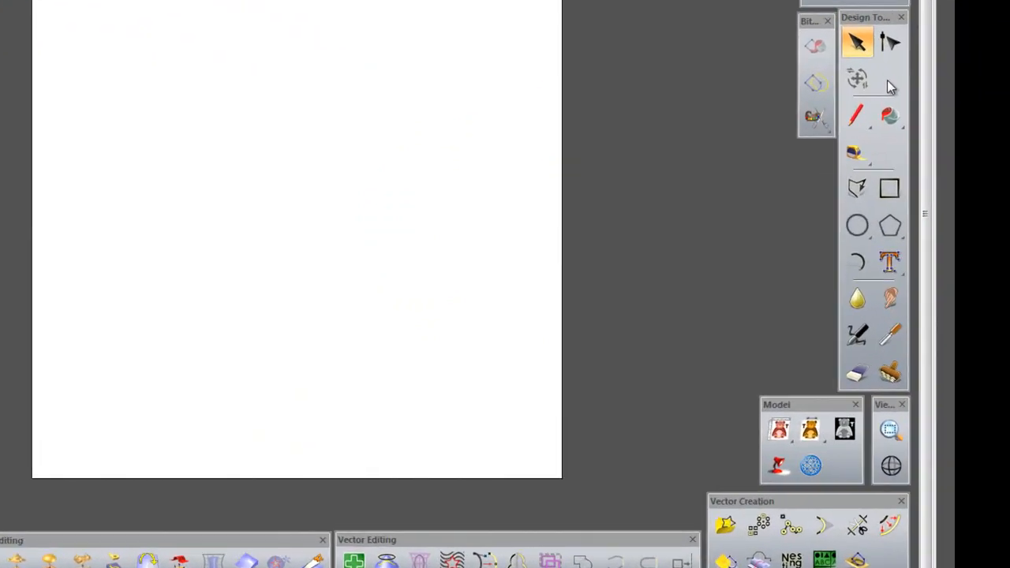
Create a custom toolbar named My Toolbar and place it in the empty area beside the page in the 2D view.
right_click(926, 184)
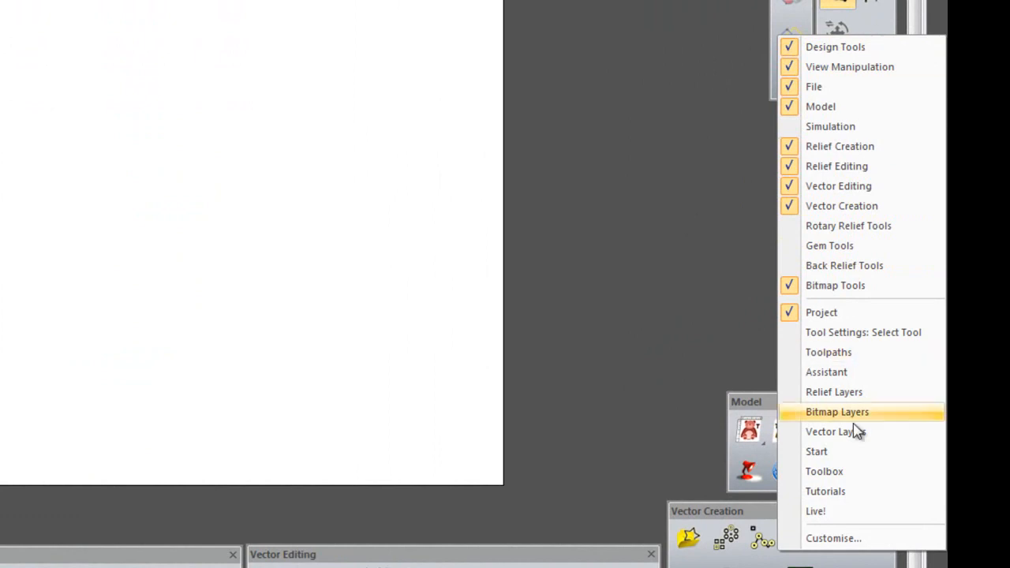
click(852, 536)
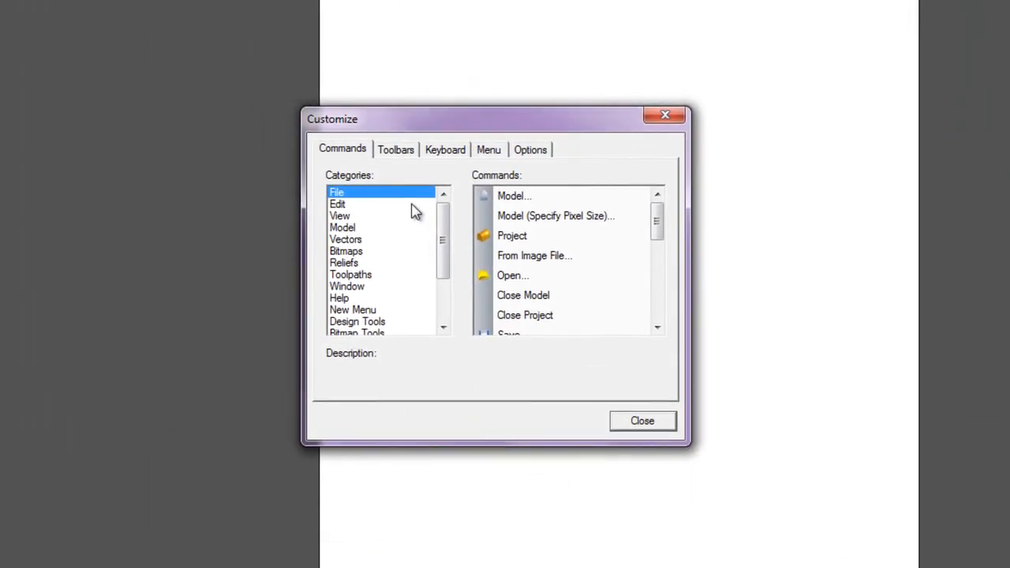
click(398, 152)
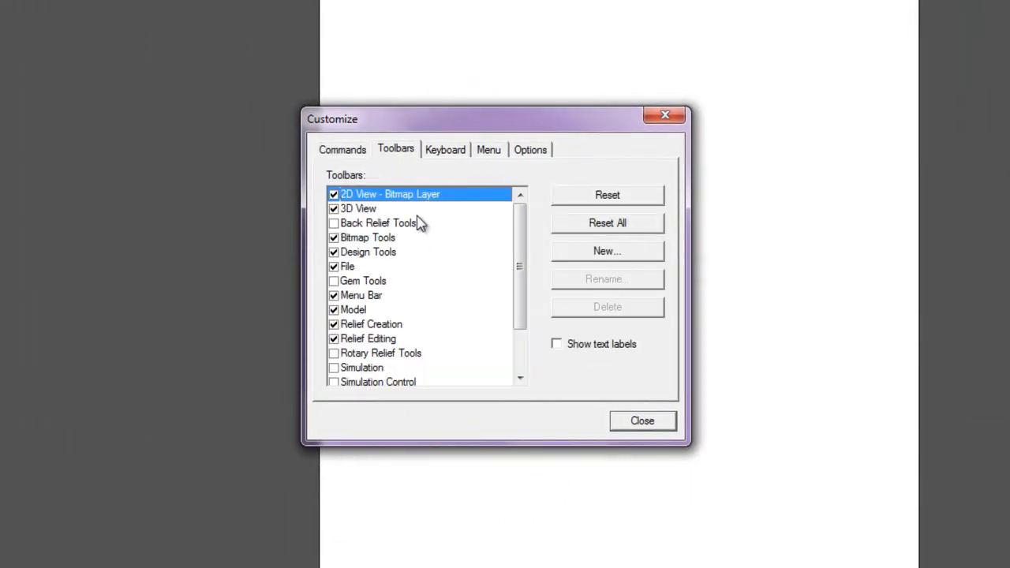
click(597, 259)
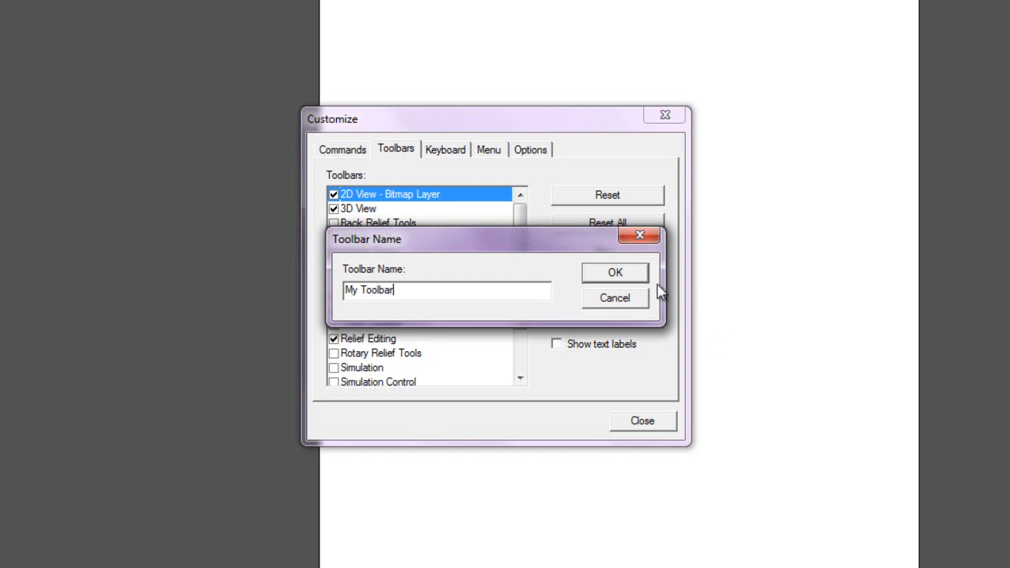
click(619, 274)
drag(517, 262, 58, 157)
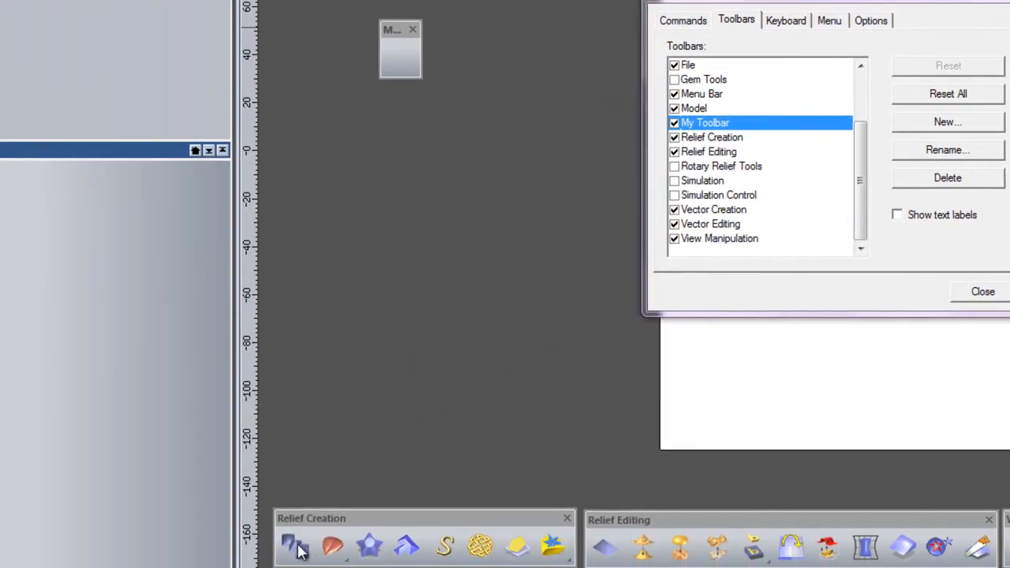
Place the first Relief Creation tool in both My Toolbar and Relief Creation, and list the Vectors commands.
drag(254, 562, 402, 55)
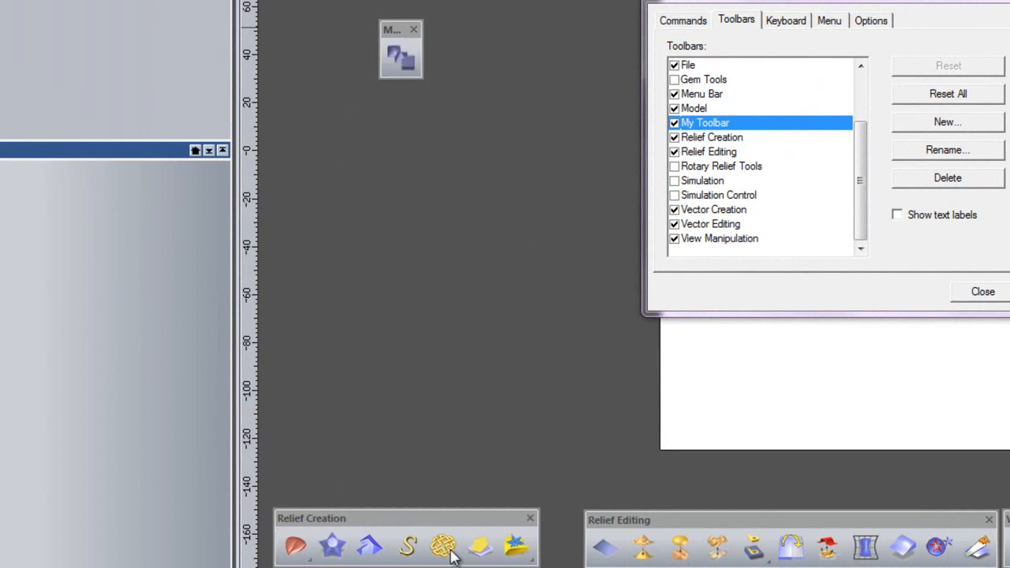
drag(397, 63, 289, 546)
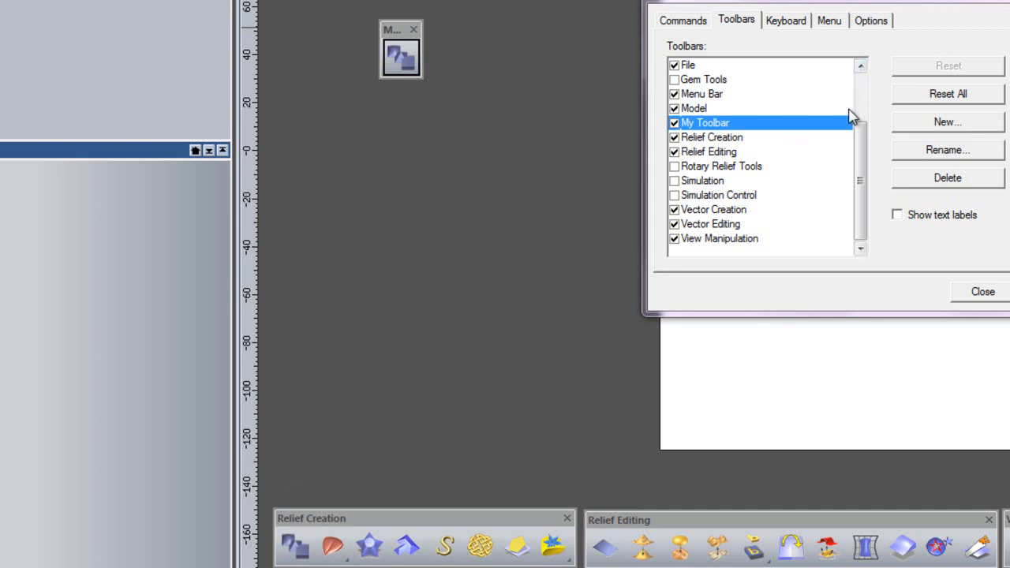
click(680, 23)
mouse_move(1003, 96)
mouse_down()
mouse_move(1002, 185)
mouse_move(1005, 117)
mouse_move(948, 97)
mouse_move(995, 109)
mouse_up()
click(706, 110)
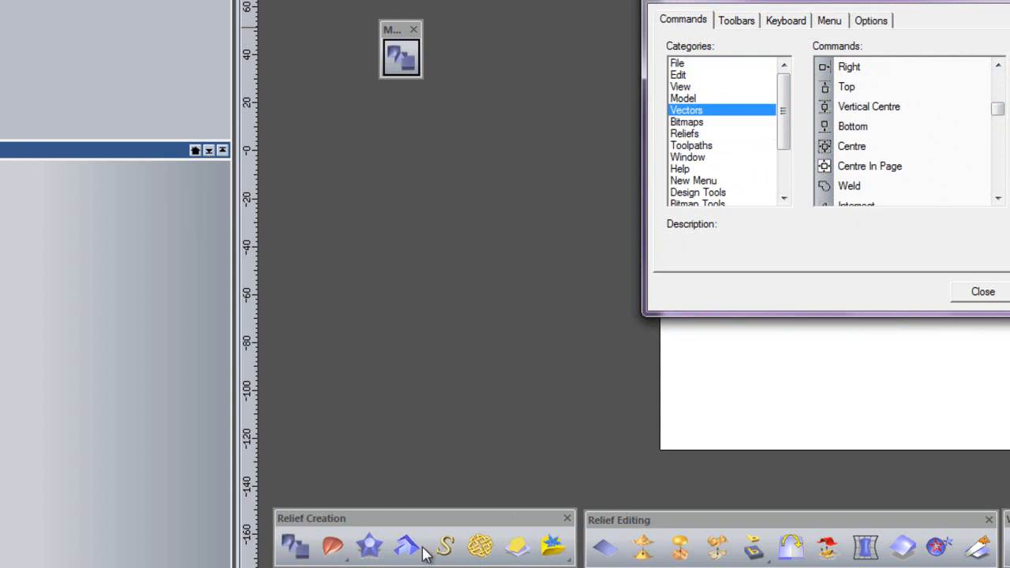
Copy the fourth tool and the weave tool from Relief Creation, plus the texture tool and two others from Relief Editing, into My Toolbar.
drag(406, 546, 412, 46)
drag(483, 546, 414, 106)
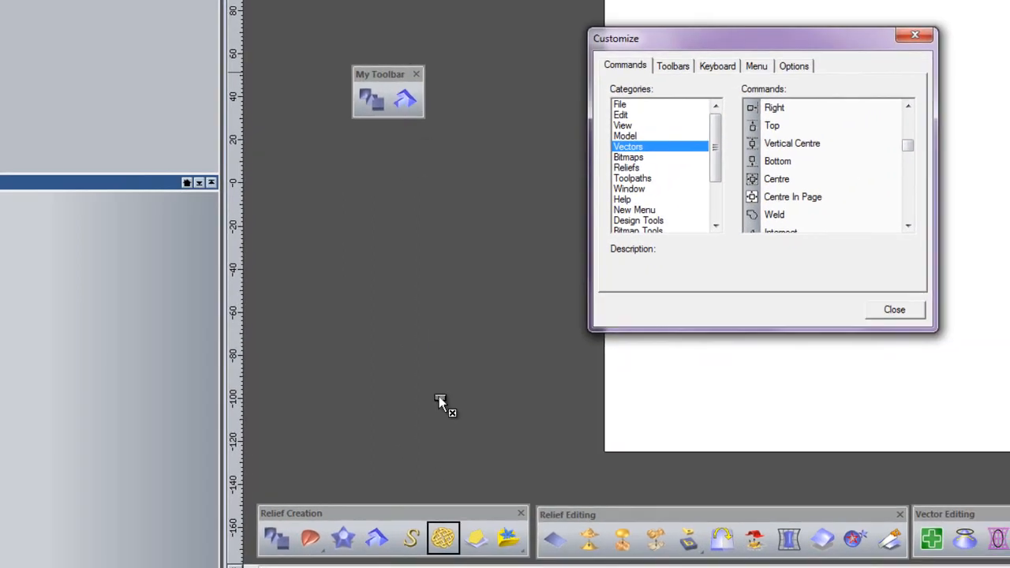
drag(646, 538, 631, 503)
drag(316, 251, 307, 248)
click(560, 511)
drag(419, 511, 411, 510)
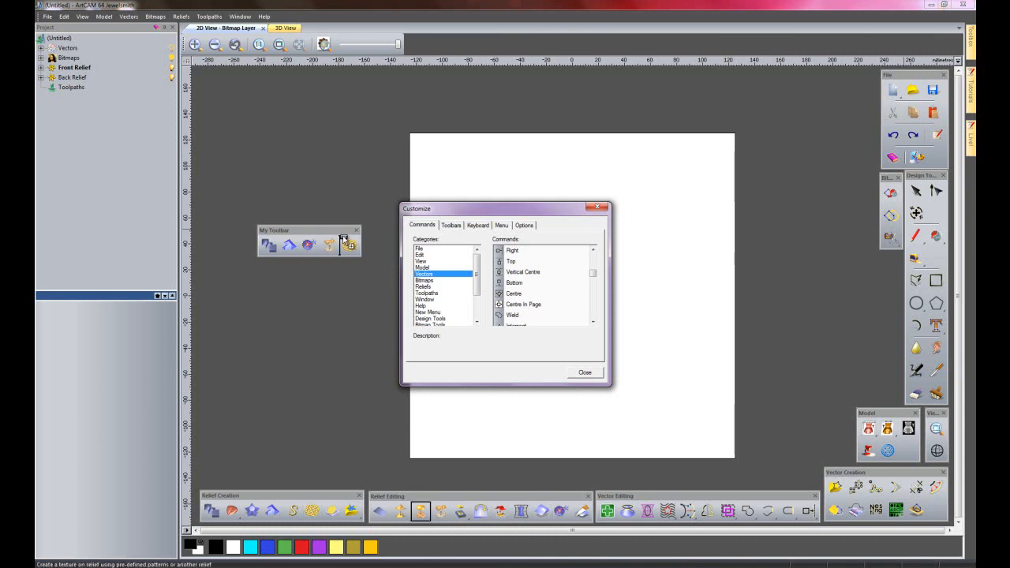
drag(347, 245, 348, 246)
Copy the envelope distortion, vector grouping and open-ended curve tools from Vector Editing into My Toolbar.
drag(647, 511, 539, 393)
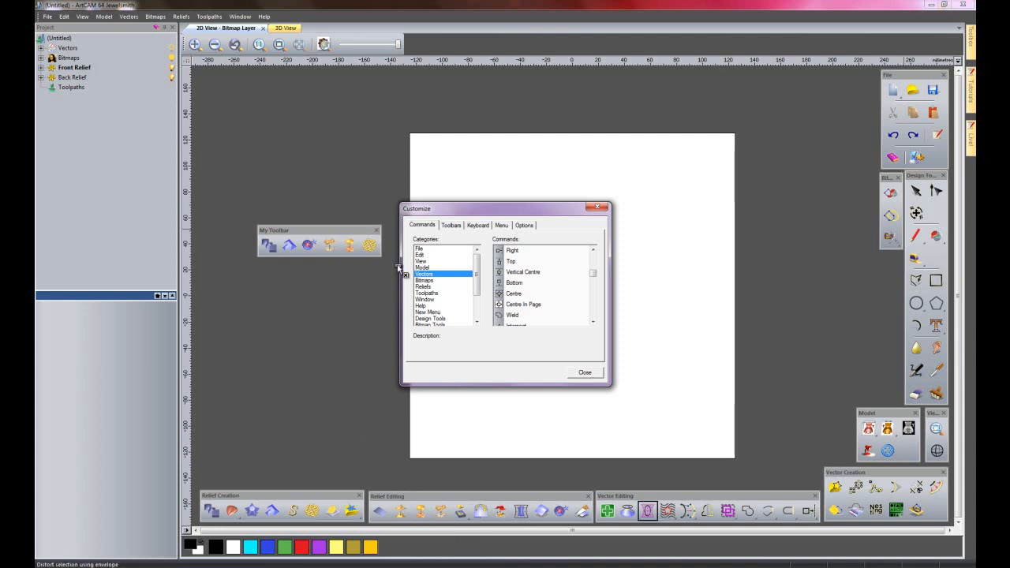
drag(329, 216, 327, 246)
drag(727, 510, 690, 498)
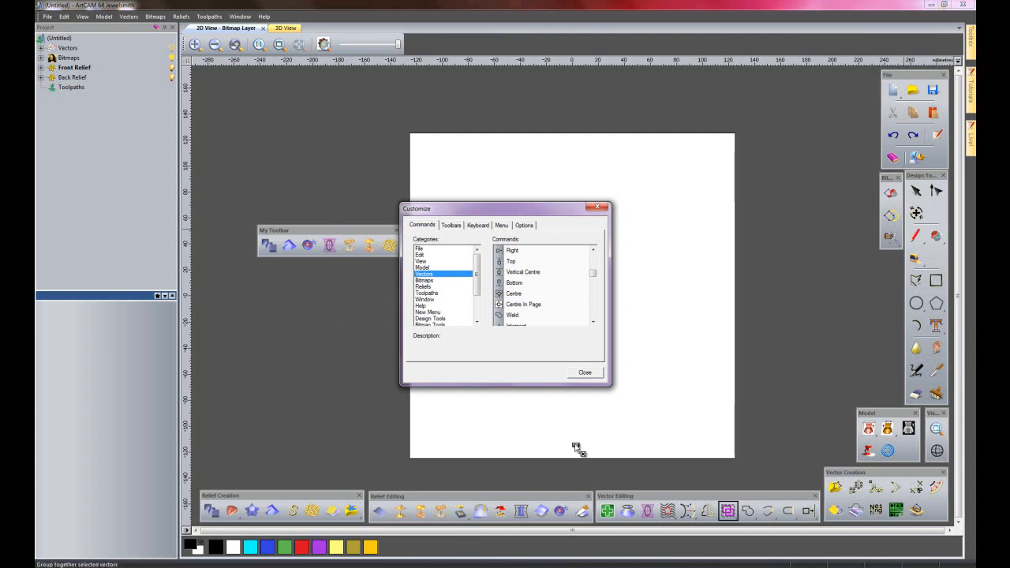
drag(337, 227, 347, 244)
drag(787, 510, 329, 246)
Copy the paint brush and node editing tools from Design Tools and the first Bitmap Tools command into My Toolbar.
drag(914, 235, 368, 246)
click(450, 224)
drag(473, 208, 627, 150)
drag(934, 193, 429, 246)
mouse_move(889, 191)
mouse_down()
mouse_move(371, 210)
mouse_move(388, 245)
mouse_up()
Copy Undo and Redo from File, and the rectangle, circle and droplet tools from Design Tools, into My Toolbar.
drag(894, 141, 424, 245)
drag(912, 134, 449, 246)
drag(934, 280, 470, 246)
drag(926, 307, 671, 273)
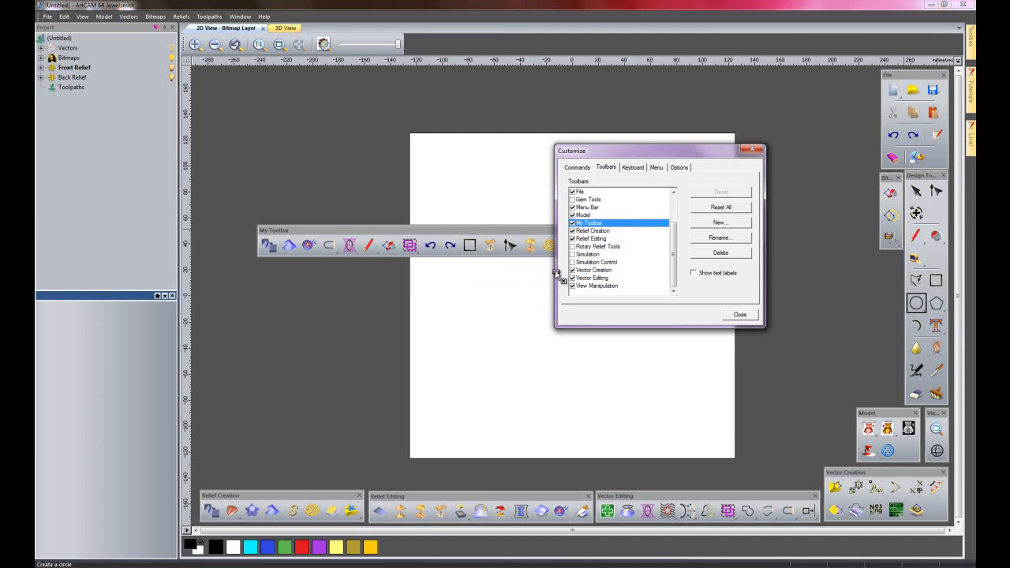
drag(485, 256, 486, 254)
mouse_move(923, 351)
mouse_down()
mouse_move(633, 261)
mouse_move(497, 252)
mouse_up()
Copy five Vector Creation tools into My Toolbar, including the green lettered plate tool and the yellow offset shape tool.
drag(834, 508, 446, 247)
drag(896, 511, 525, 246)
drag(894, 486, 448, 246)
drag(931, 493, 492, 247)
drag(915, 511, 509, 246)
Copy the greyscale-from-relief and model size tools from Model into My Toolbar and finish customising.
drag(896, 424, 528, 251)
drag(868, 428, 490, 246)
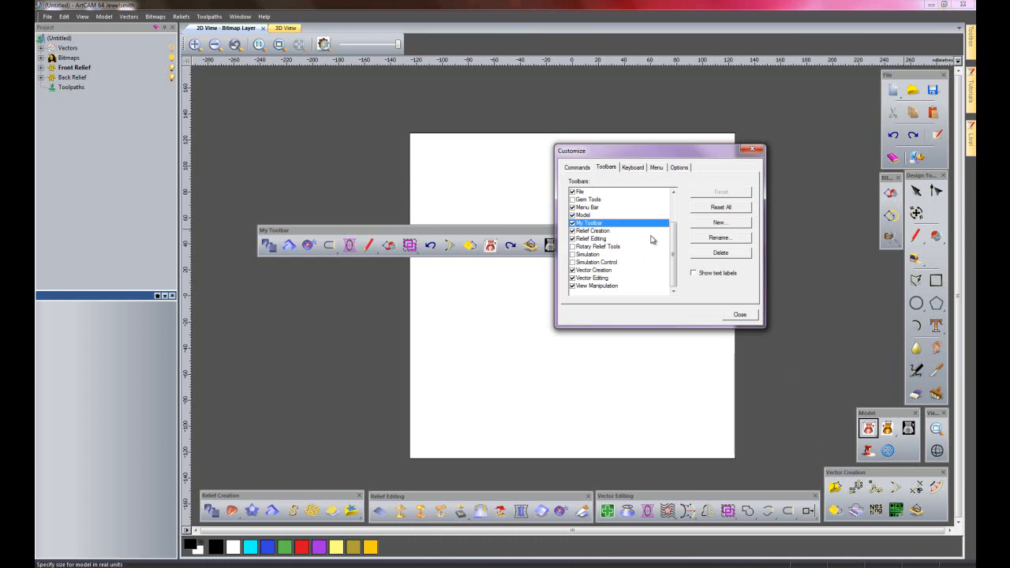
click(734, 315)
Close the Vector Editing, Vector Creation, Relief Editing, Relief Creation, Model, View Manipulation, Design Tools, Bitmap Tools and File toolbars.
click(815, 496)
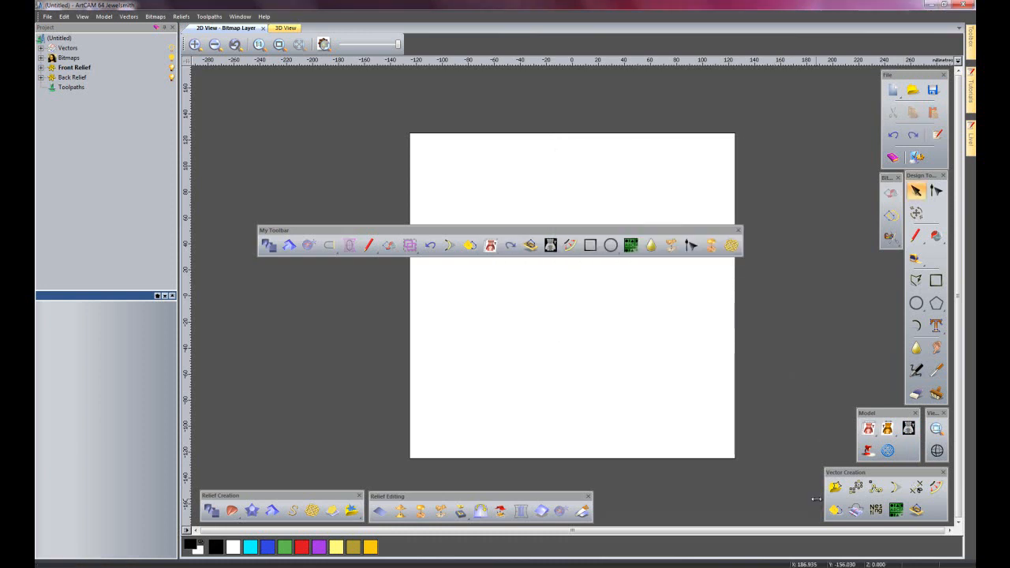
click(943, 471)
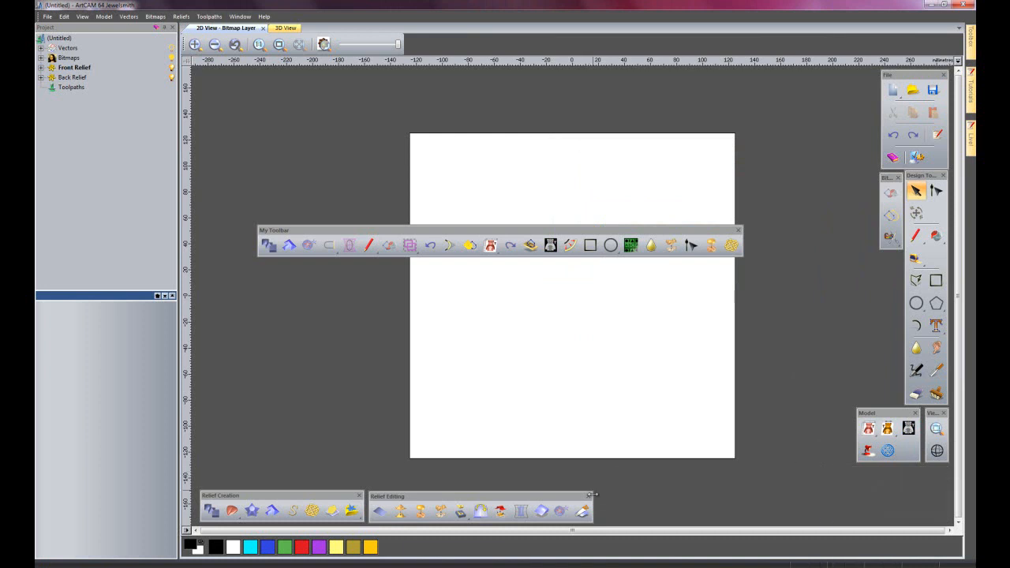
click(586, 497)
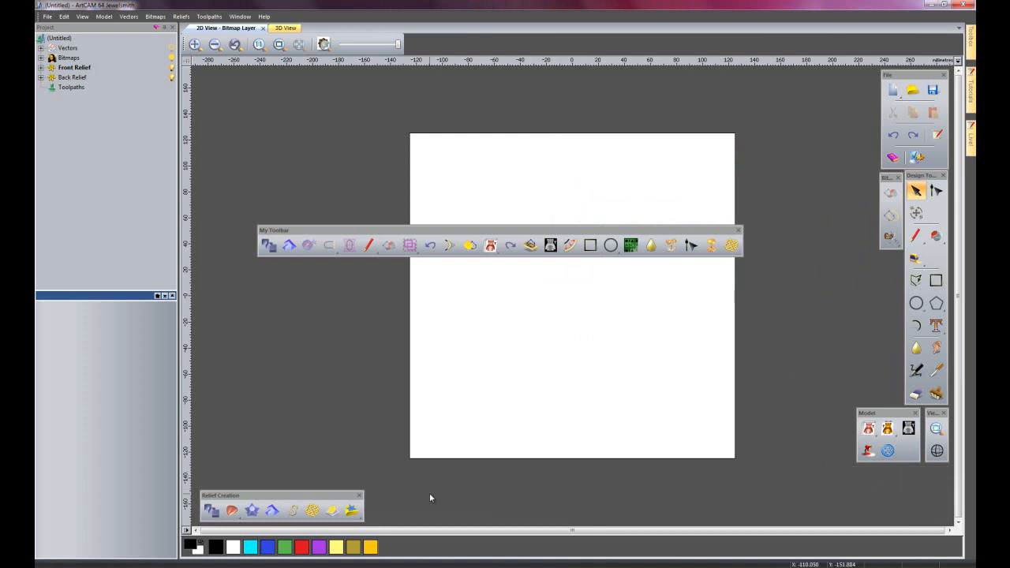
click(359, 496)
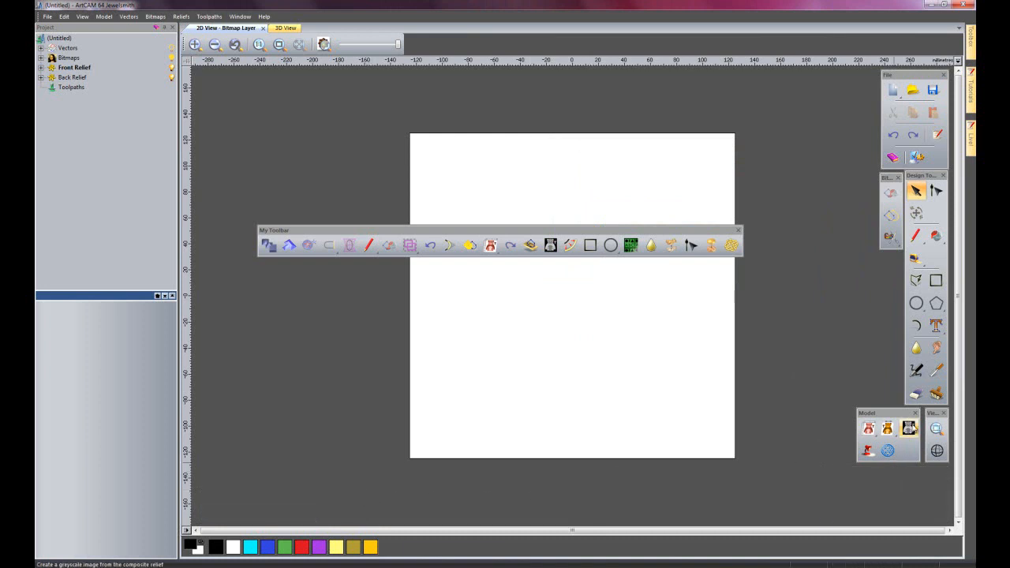
click(916, 413)
click(943, 412)
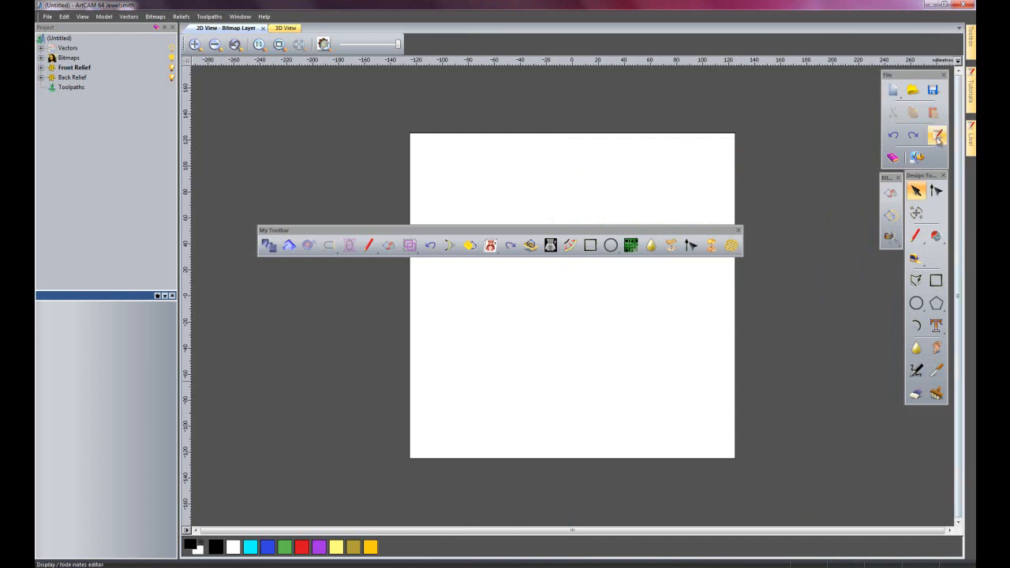
click(944, 176)
click(897, 177)
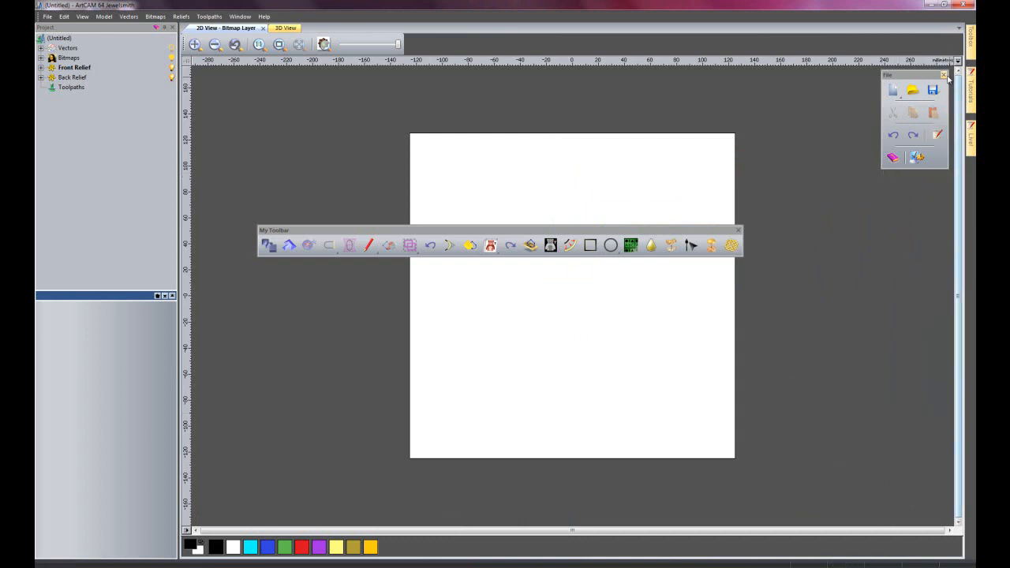
click(942, 74)
Dock the Project panel on the opposite side of the workspace and reshape My Toolbar into two columns along the 2D view's free edge.
drag(68, 32, 955, 296)
drag(668, 231, 509, 226)
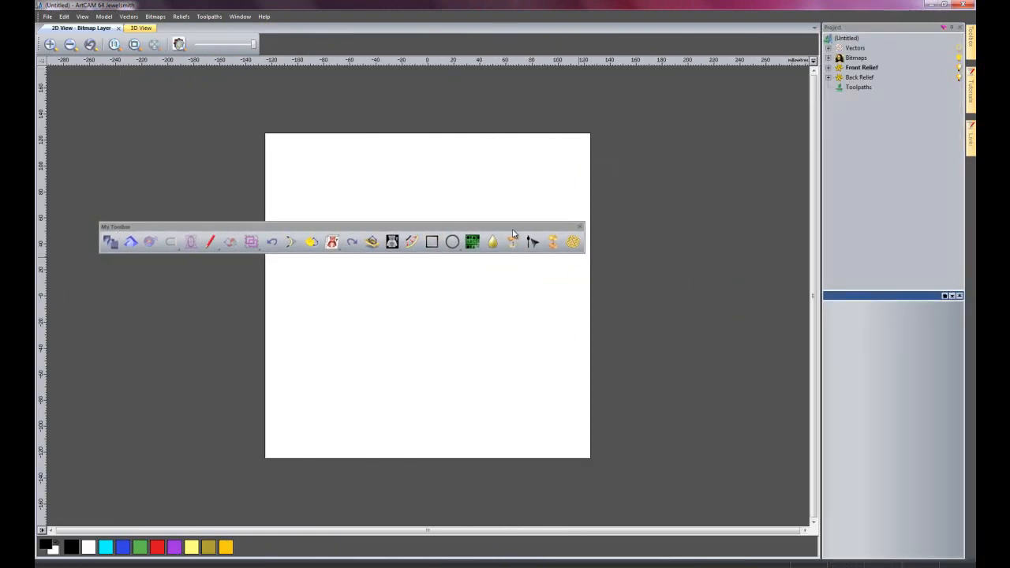
drag(567, 253, 494, 529)
drag(558, 227, 69, 247)
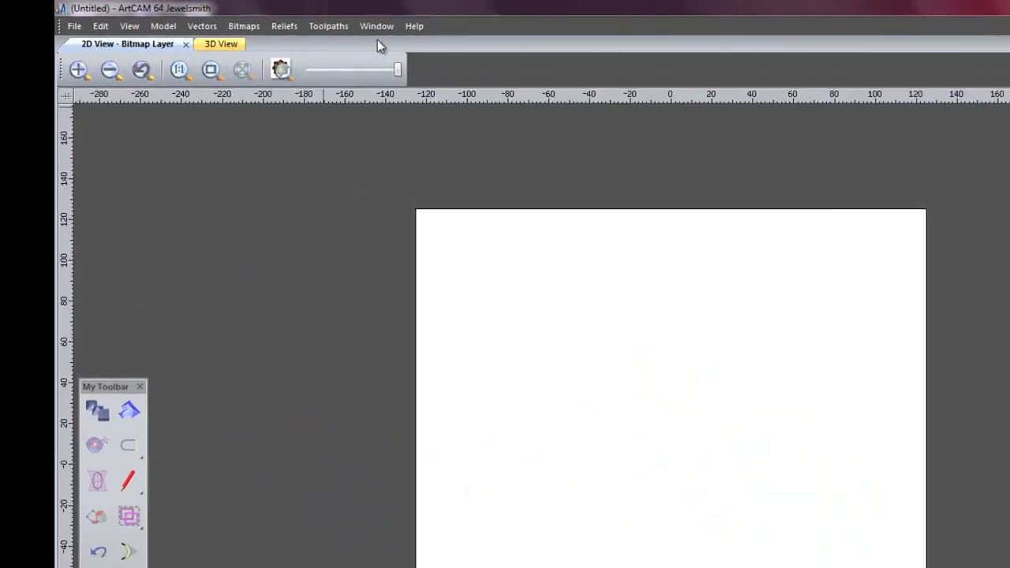
Save the custom toolbar arrangement to the Desktop as layout3.
click(240, 16)
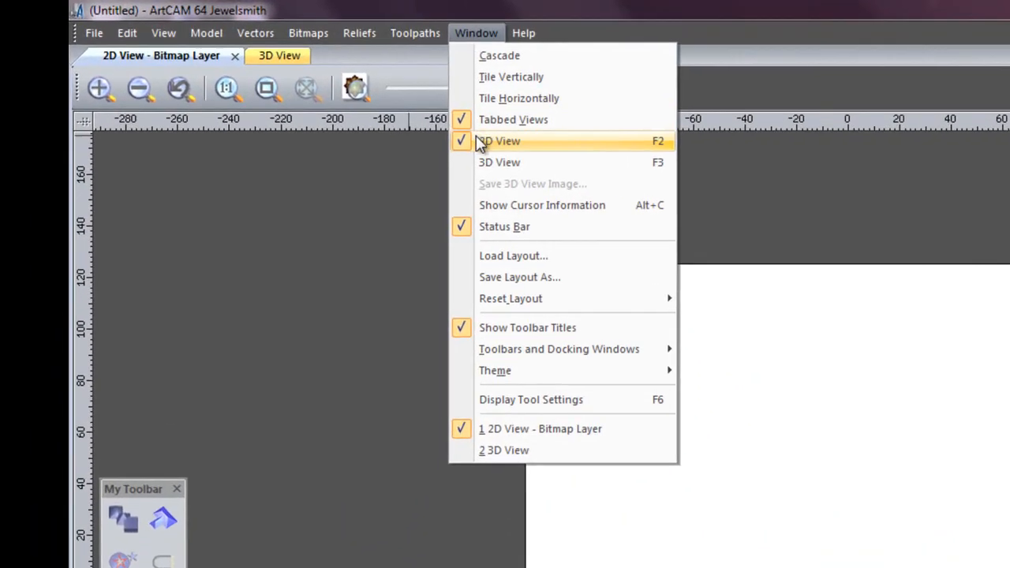
click(512, 281)
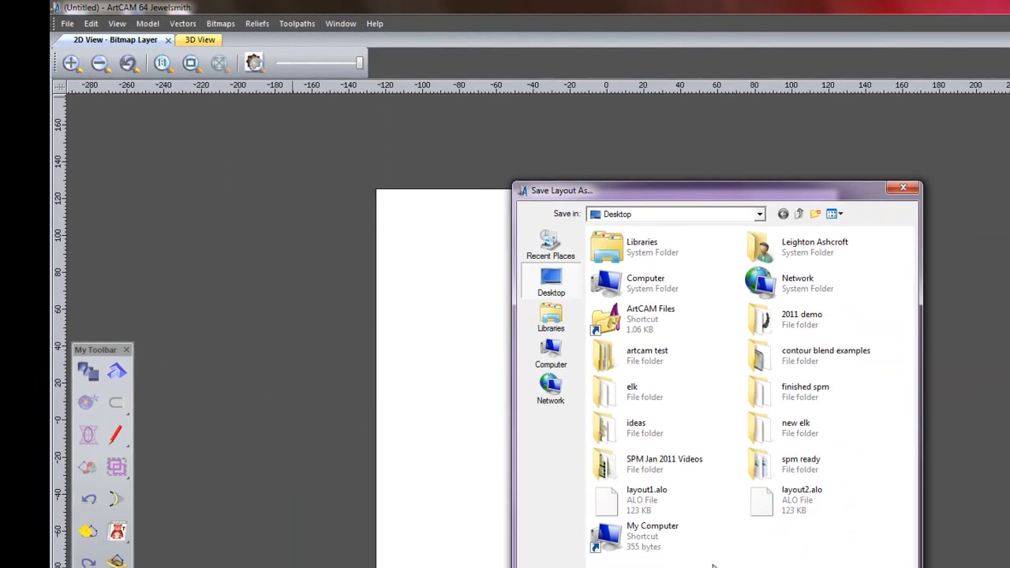
text(layout3)
key(Return)
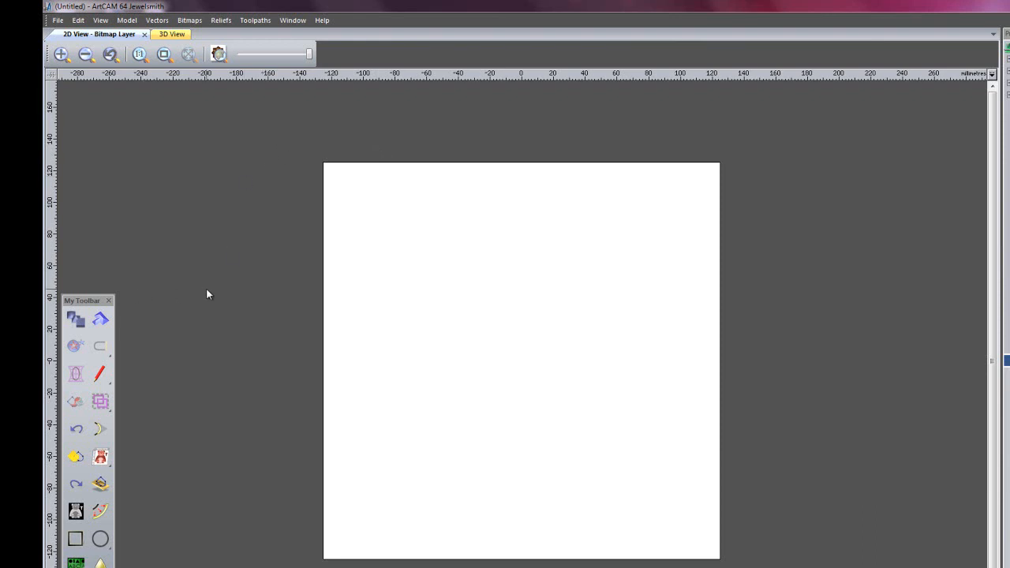
Close My Toolbar and delete it from the list of toolbars.
click(110, 300)
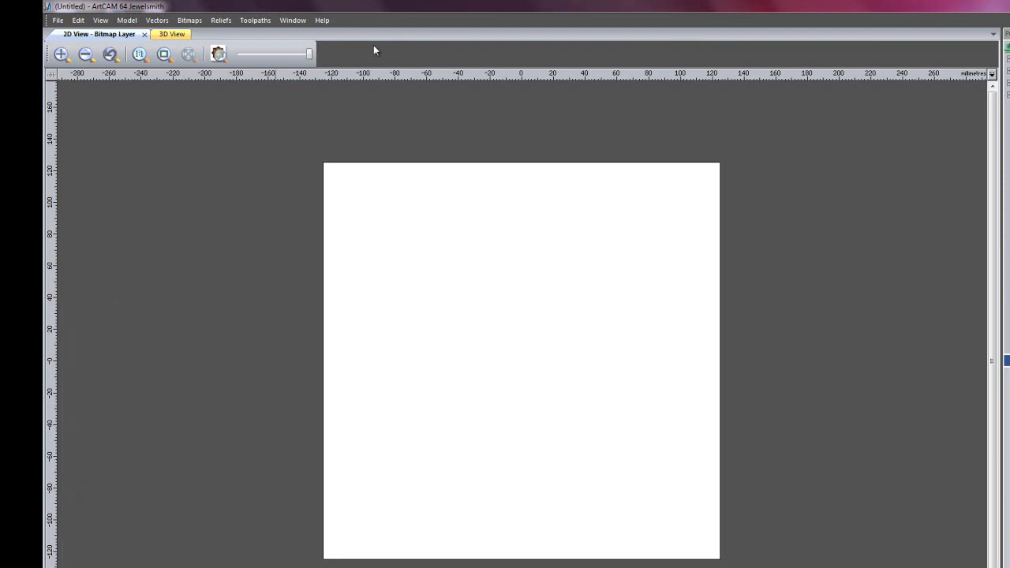
right_click(367, 21)
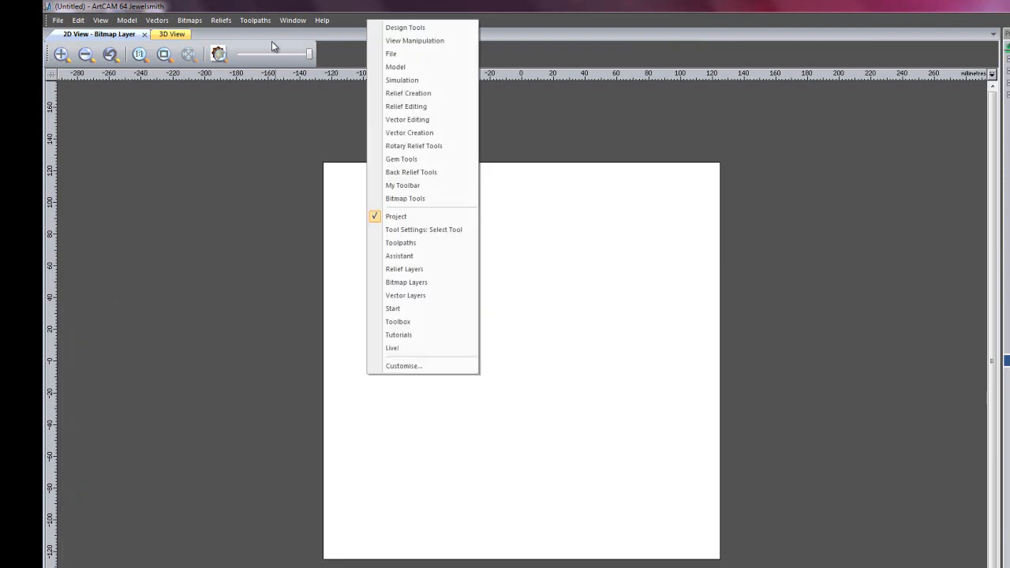
click(408, 363)
click(547, 275)
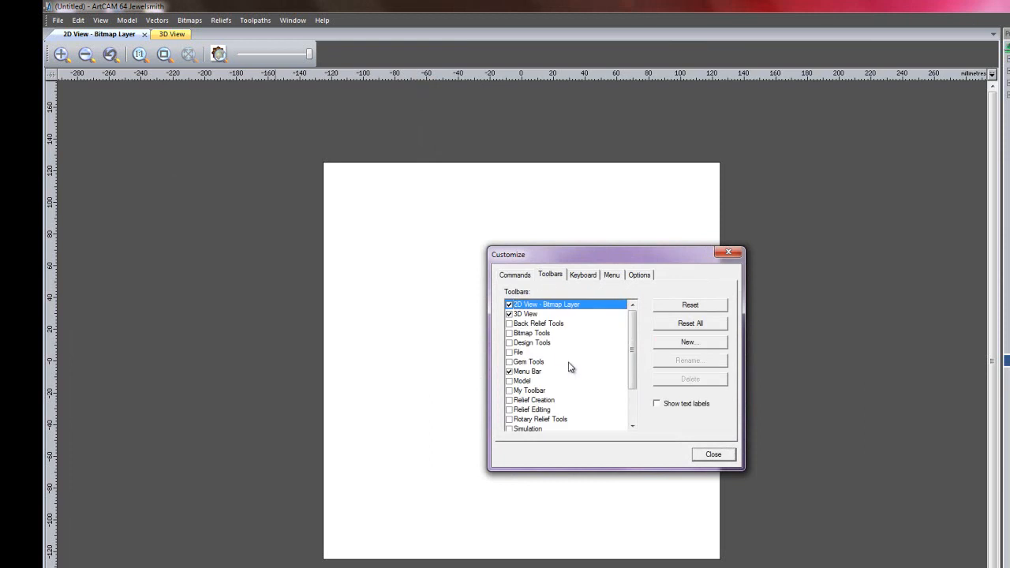
click(541, 390)
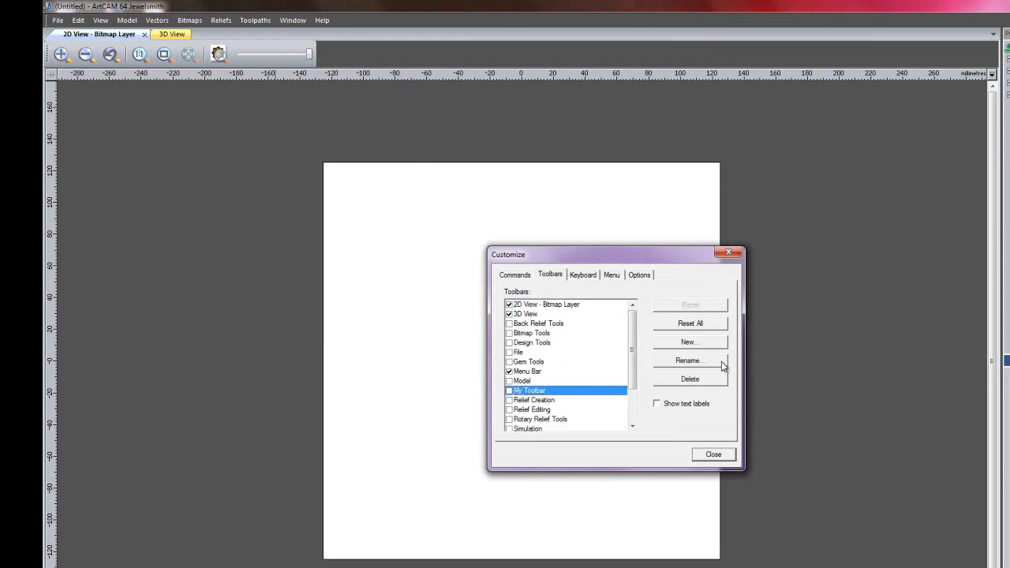
click(708, 380)
click(661, 387)
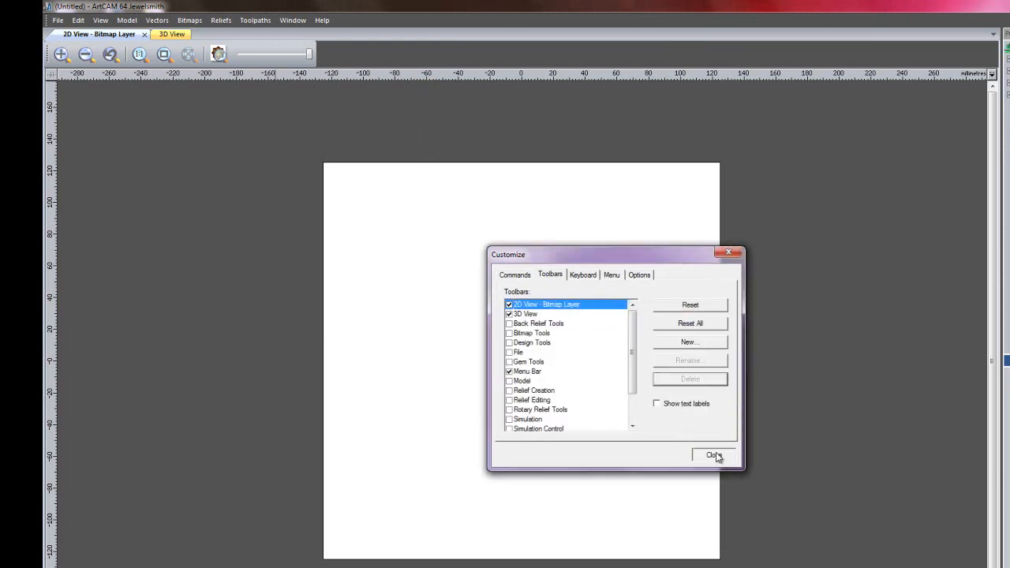
click(713, 454)
Reset the workspace to the Standard layout.
click(291, 20)
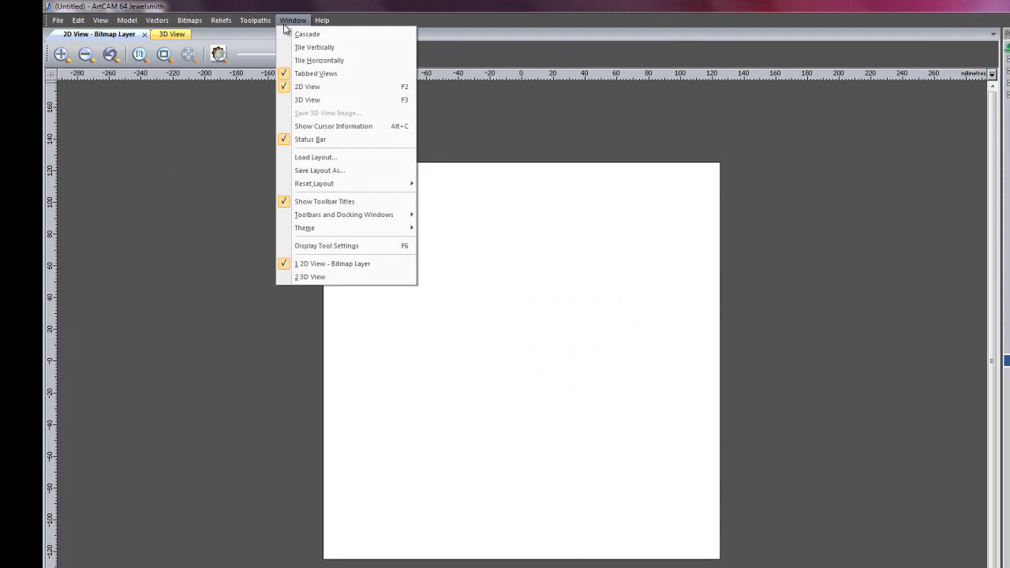
mouse_move(338, 186)
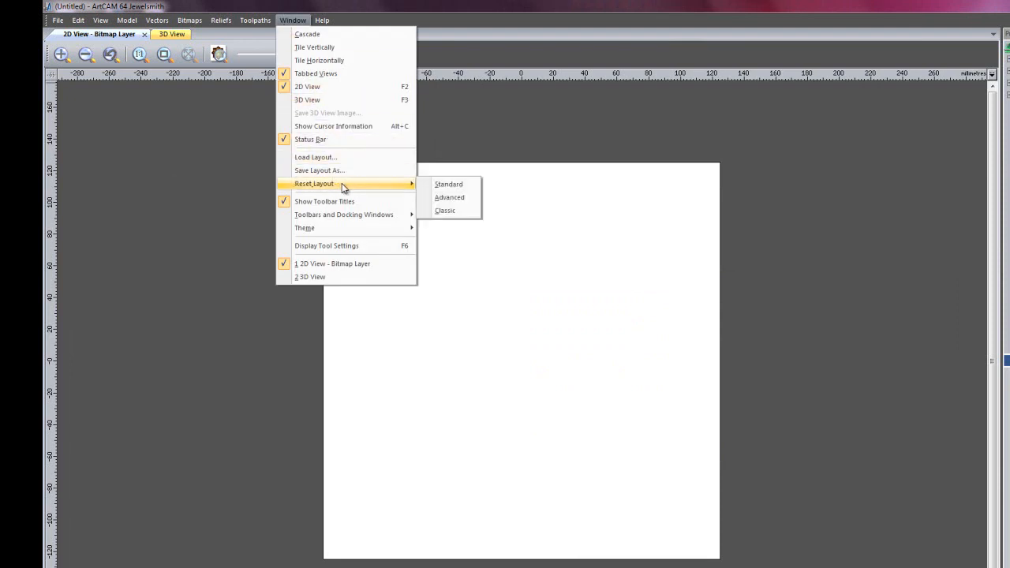
click(449, 185)
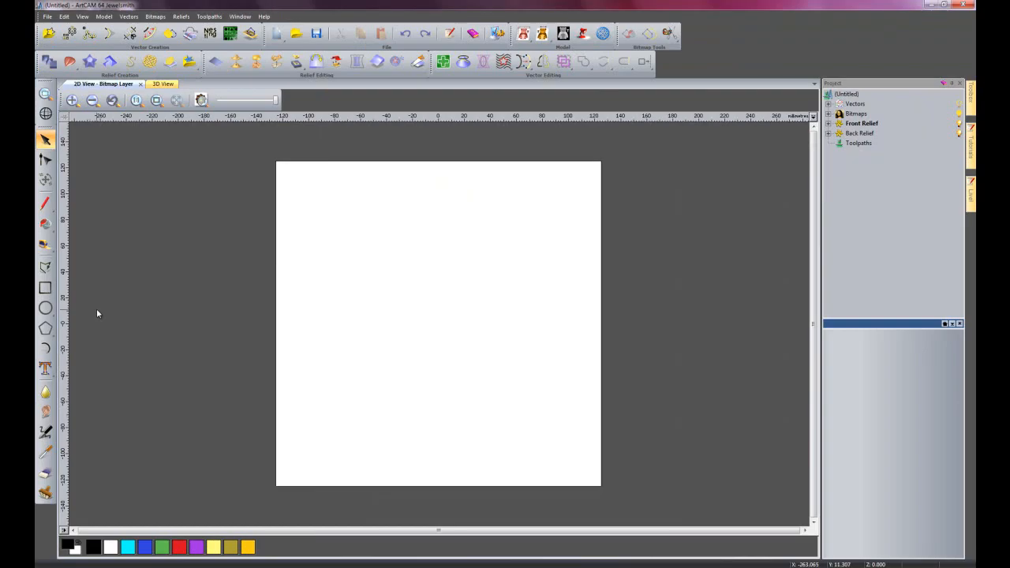
Reset the workspace to the Advanced layout.
click(240, 17)
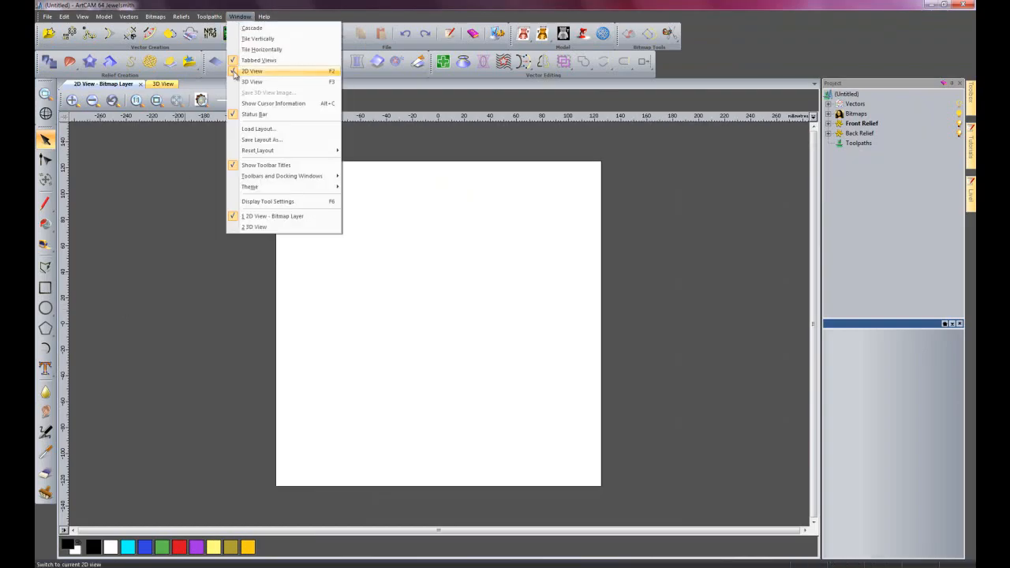
mouse_move(319, 150)
click(371, 162)
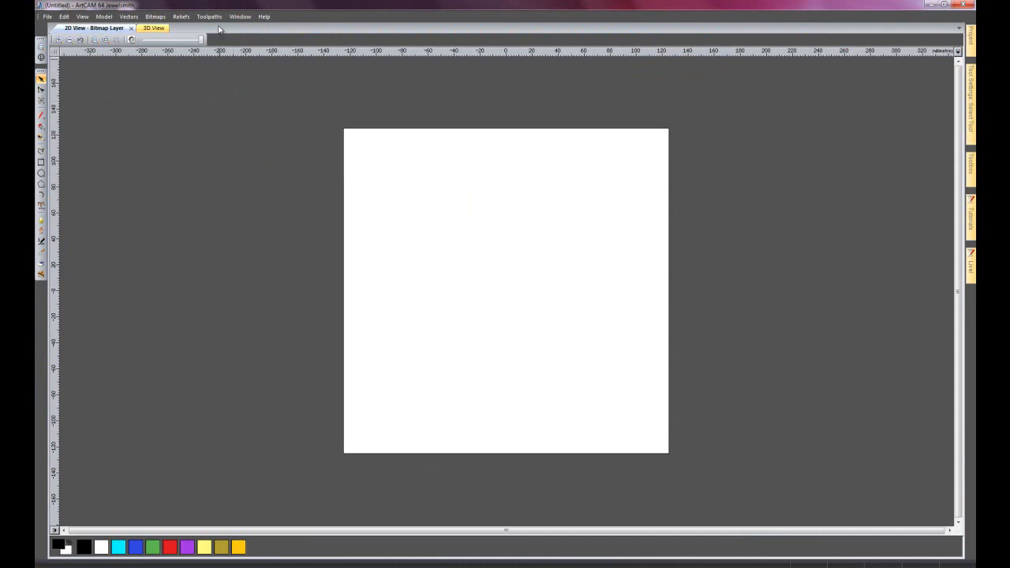
right_click(300, 199)
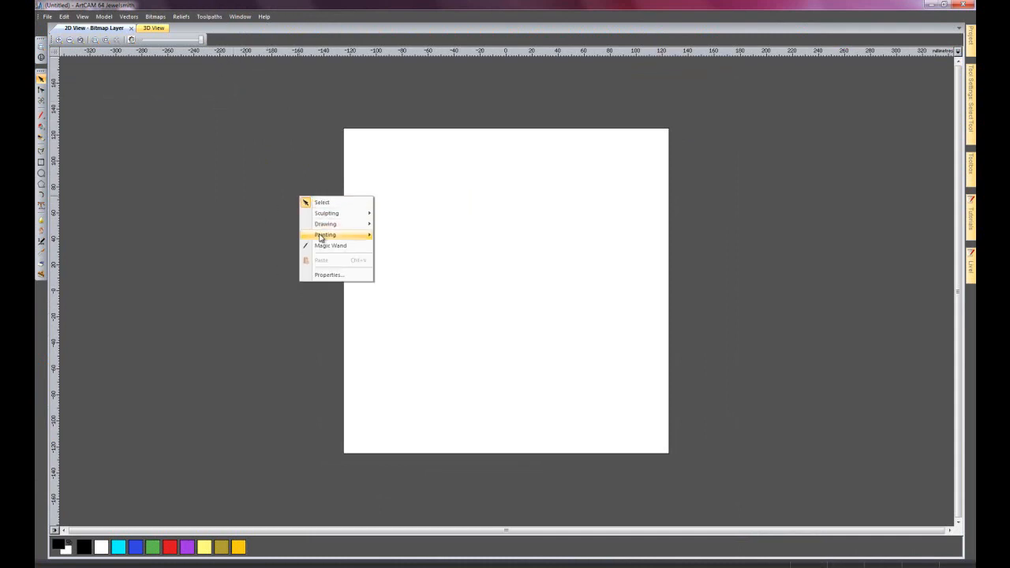
mouse_move(327, 225)
click(230, 205)
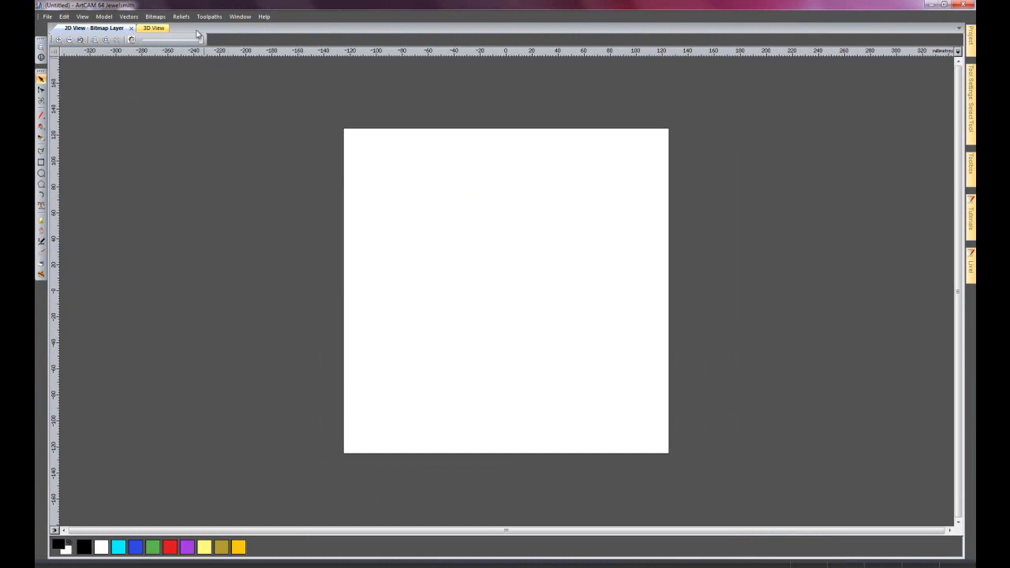
Reset the workspace to the preset layout that docks the Assistant beside the 2D view.
click(209, 17)
mouse_move(240, 17)
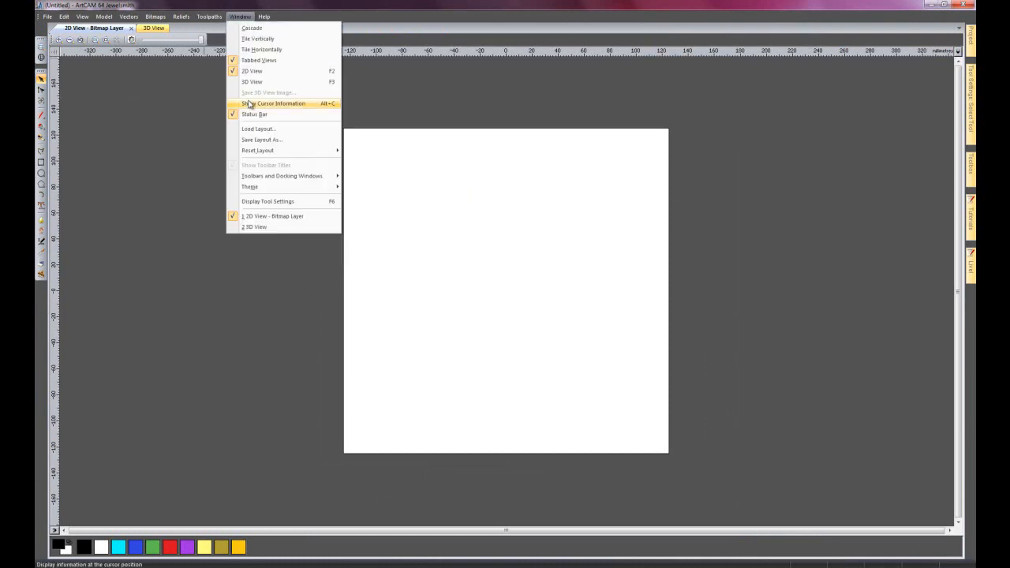
mouse_move(282, 151)
click(365, 172)
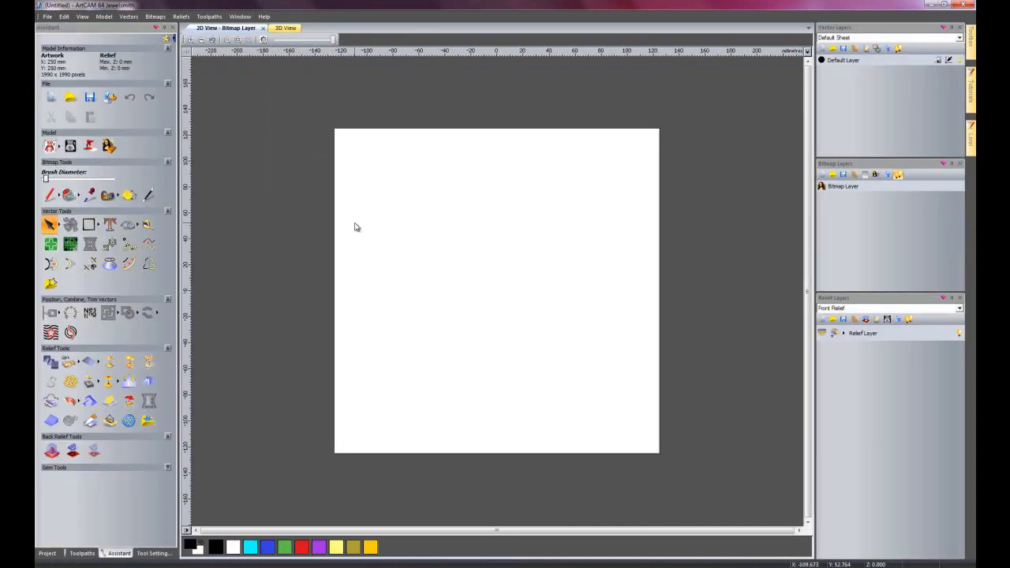
Load the saved workspace layout layout1.alo from the Desktop.
click(247, 16)
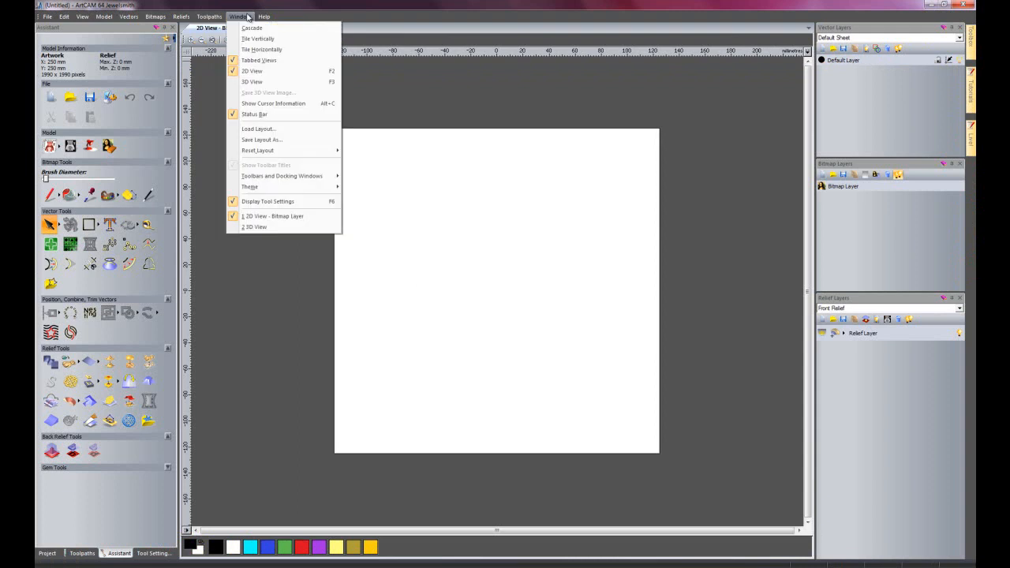
click(271, 131)
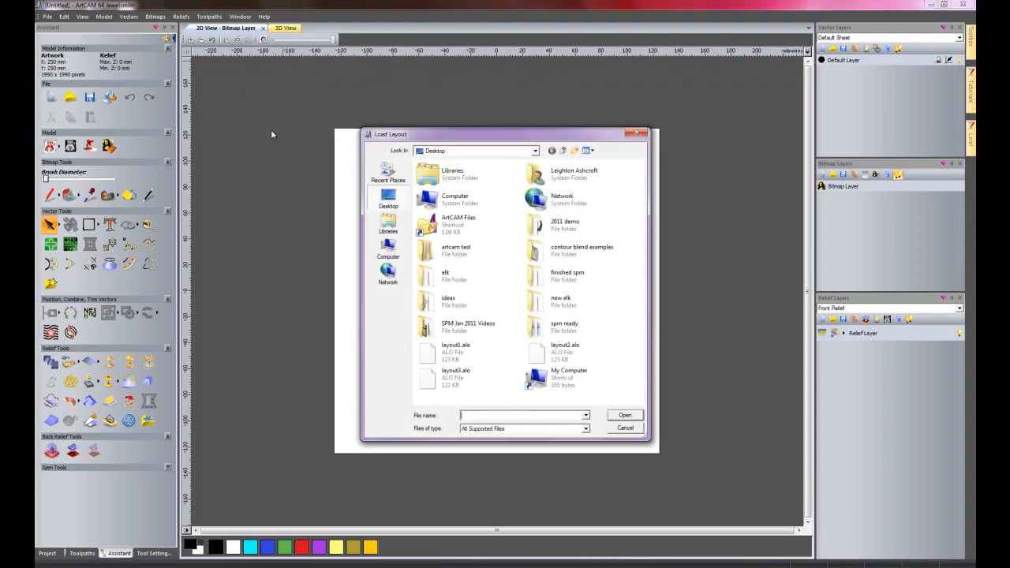
click(451, 351)
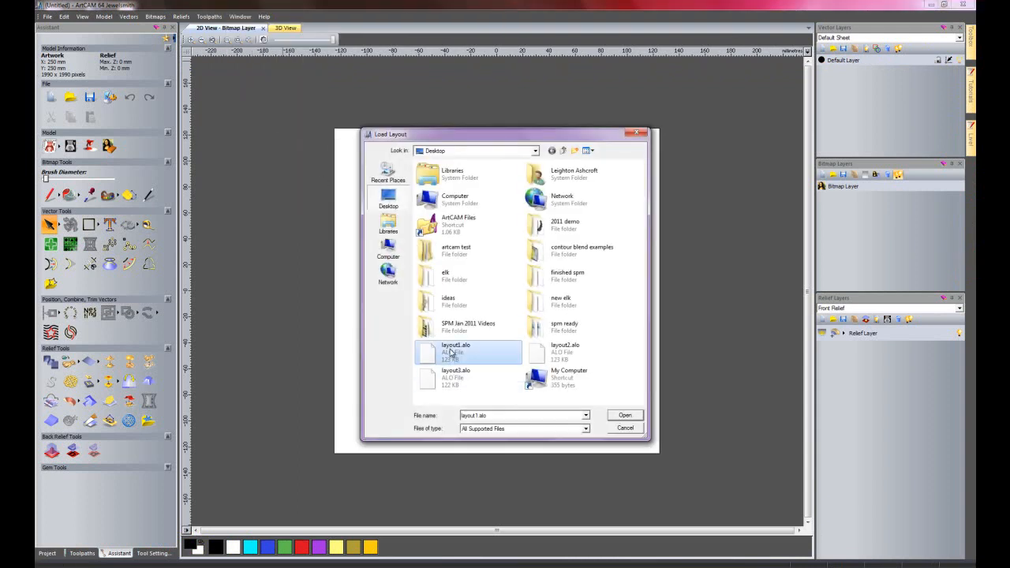
click(623, 415)
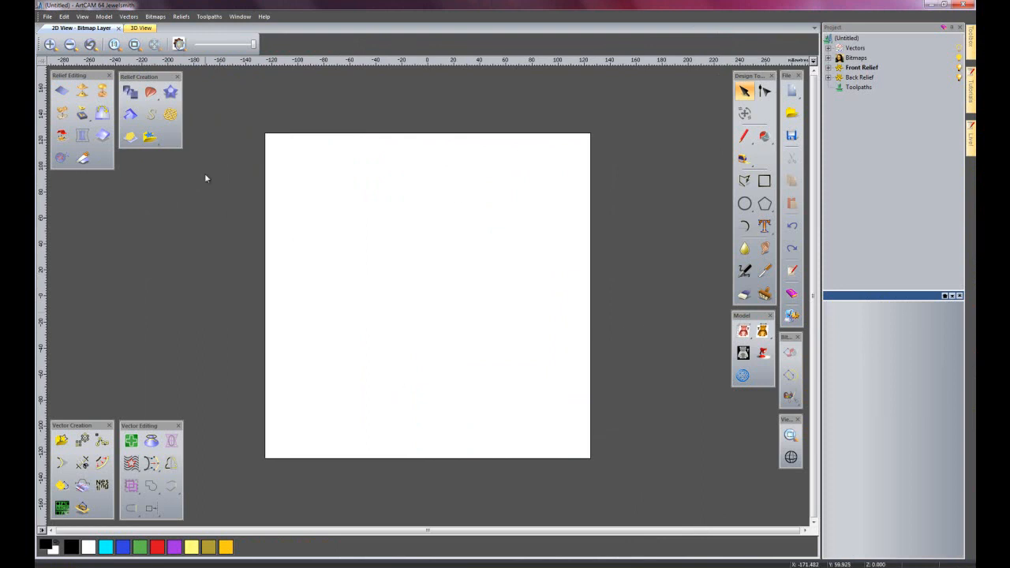
Load the saved workspace layout layout2.alo from the Desktop.
click(239, 16)
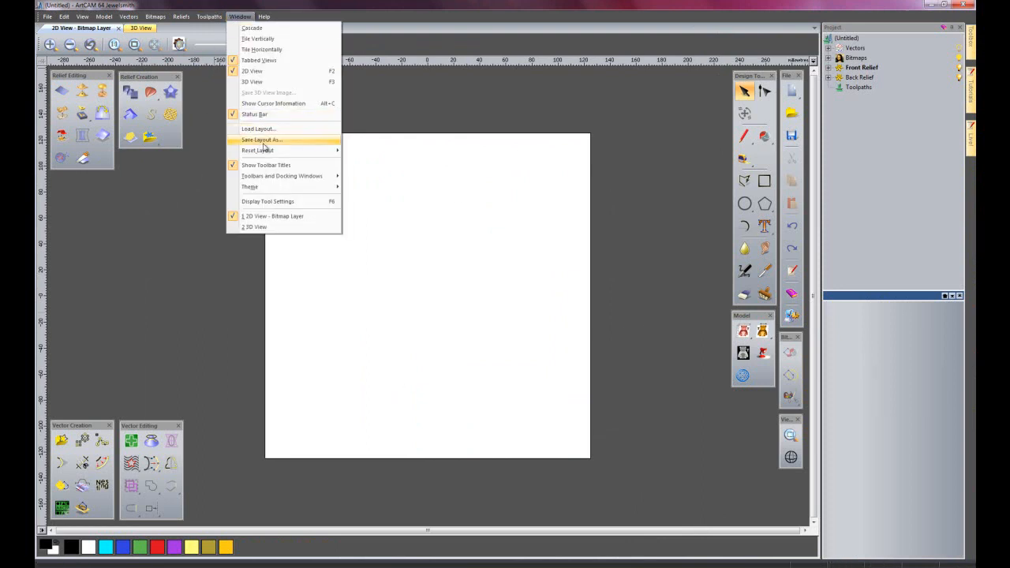
click(273, 130)
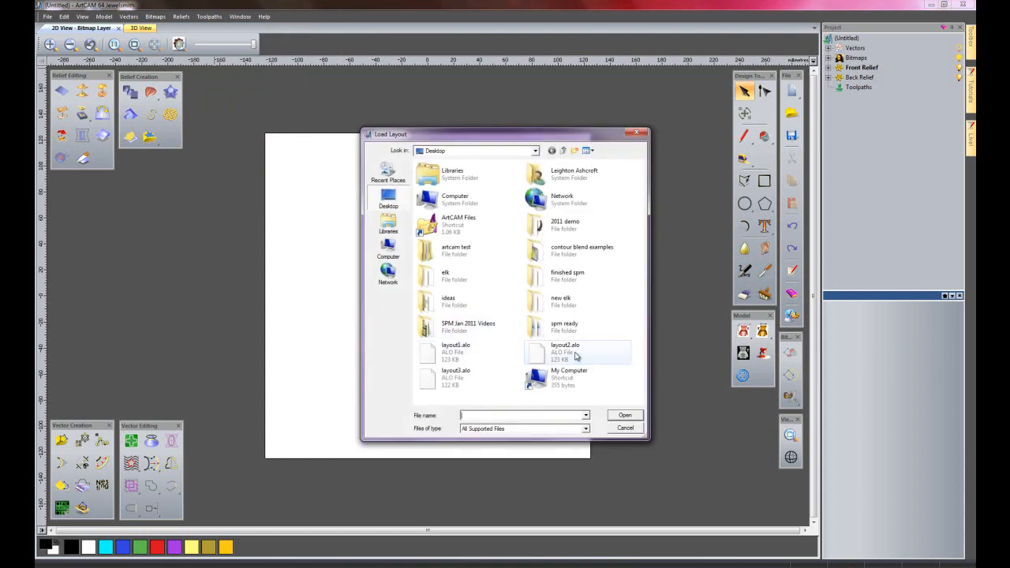
double_click(545, 355)
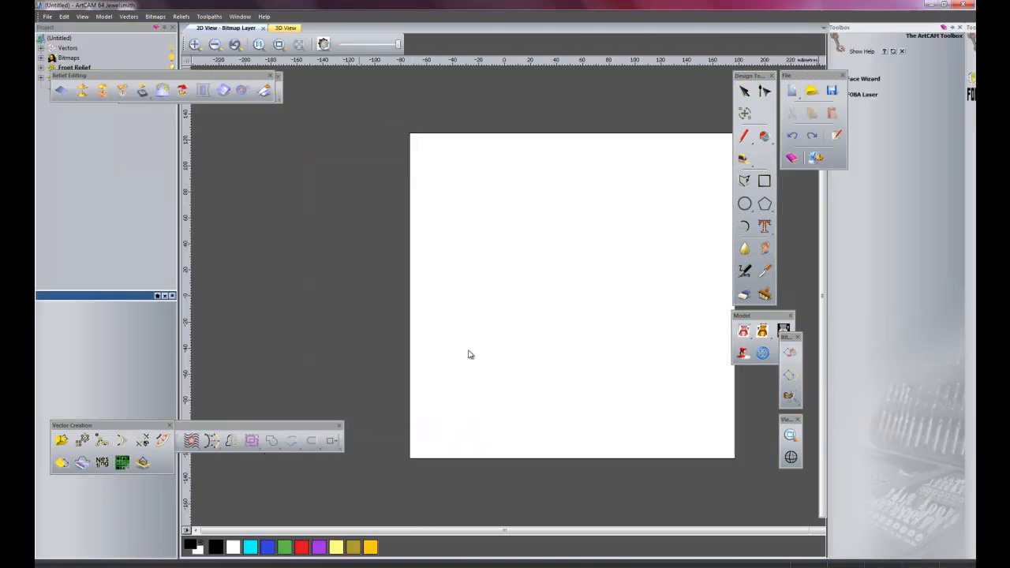